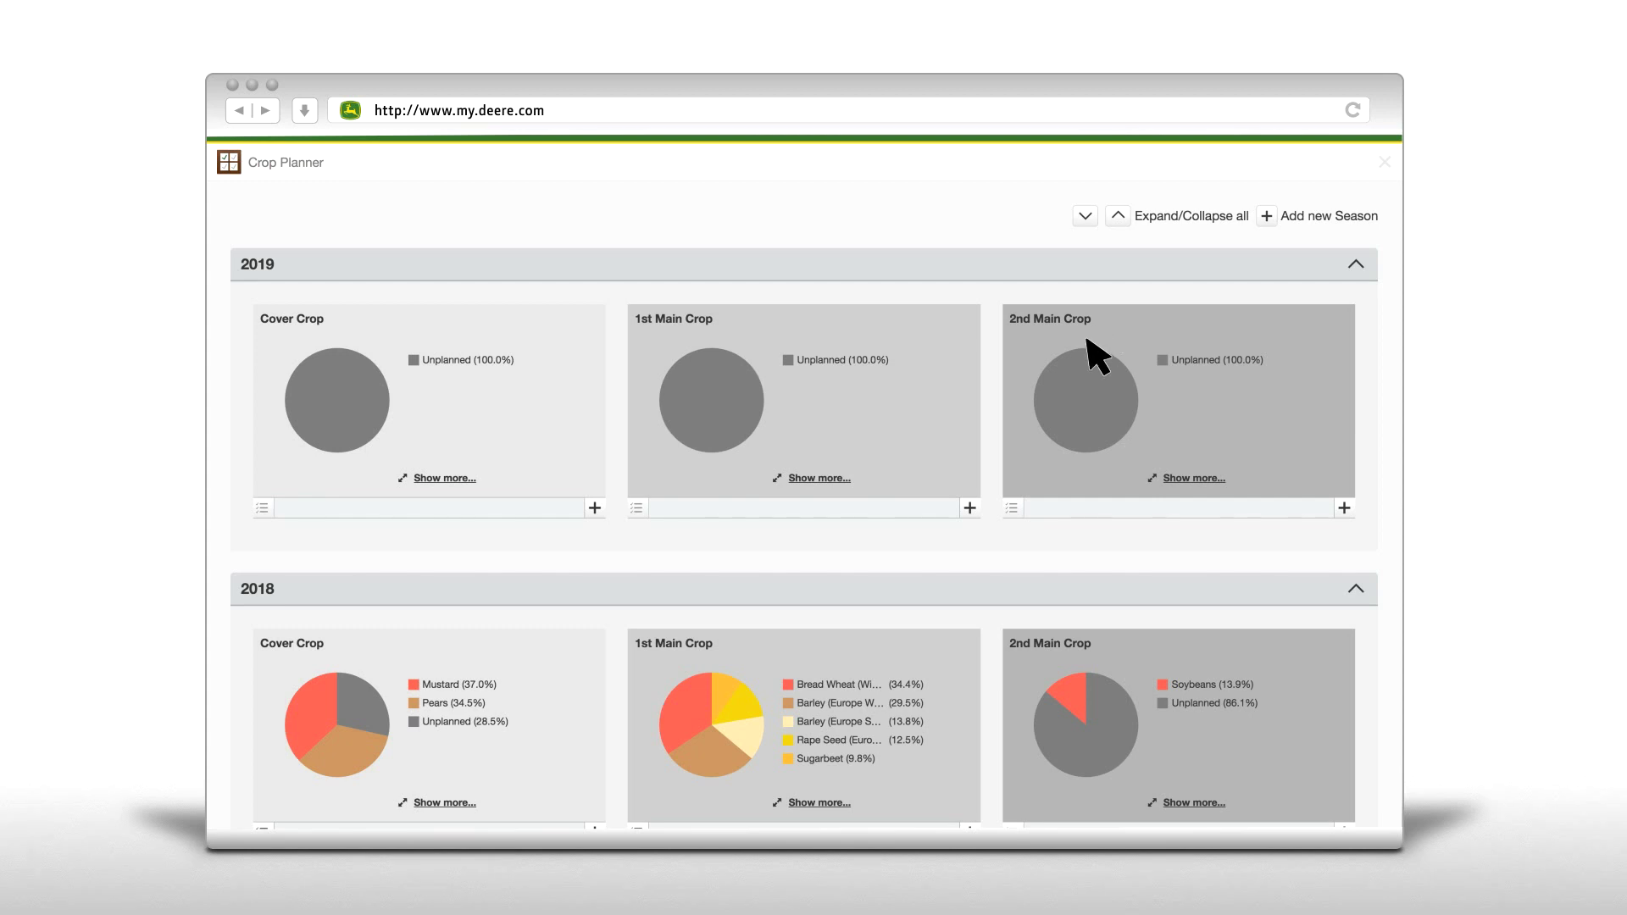
# Add a 1st main crop for 2019 with Grain Maize as the crop and a default average targeted yield of 90 dt/ha
pyautogui.click(969, 507)
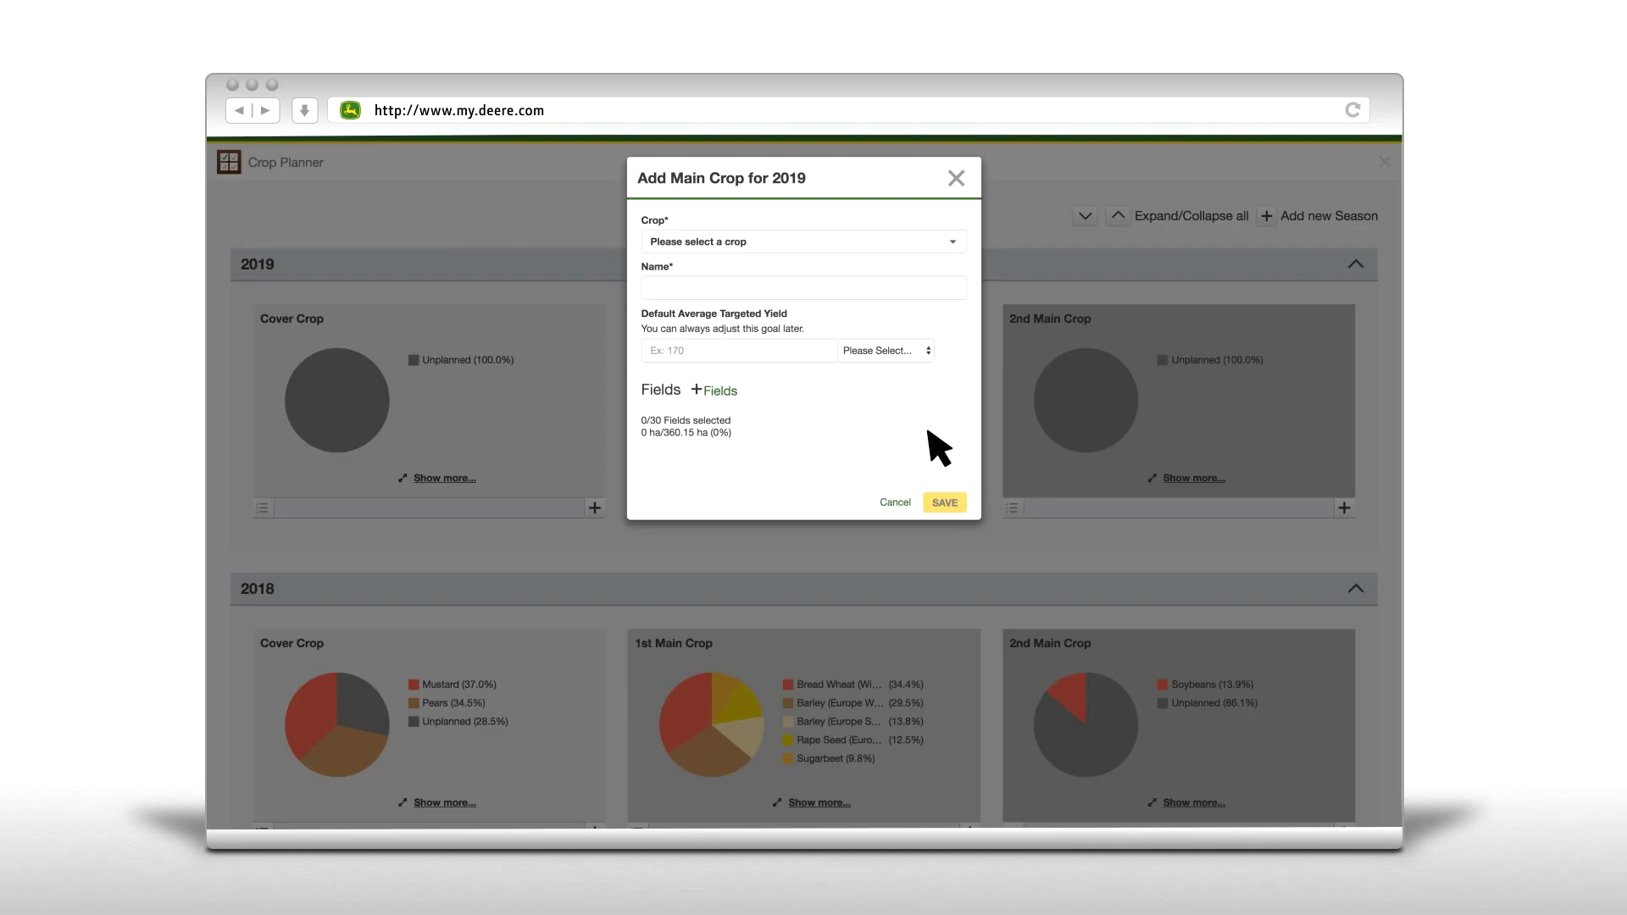
pyautogui.click(864, 240)
pyautogui.write('Grain')
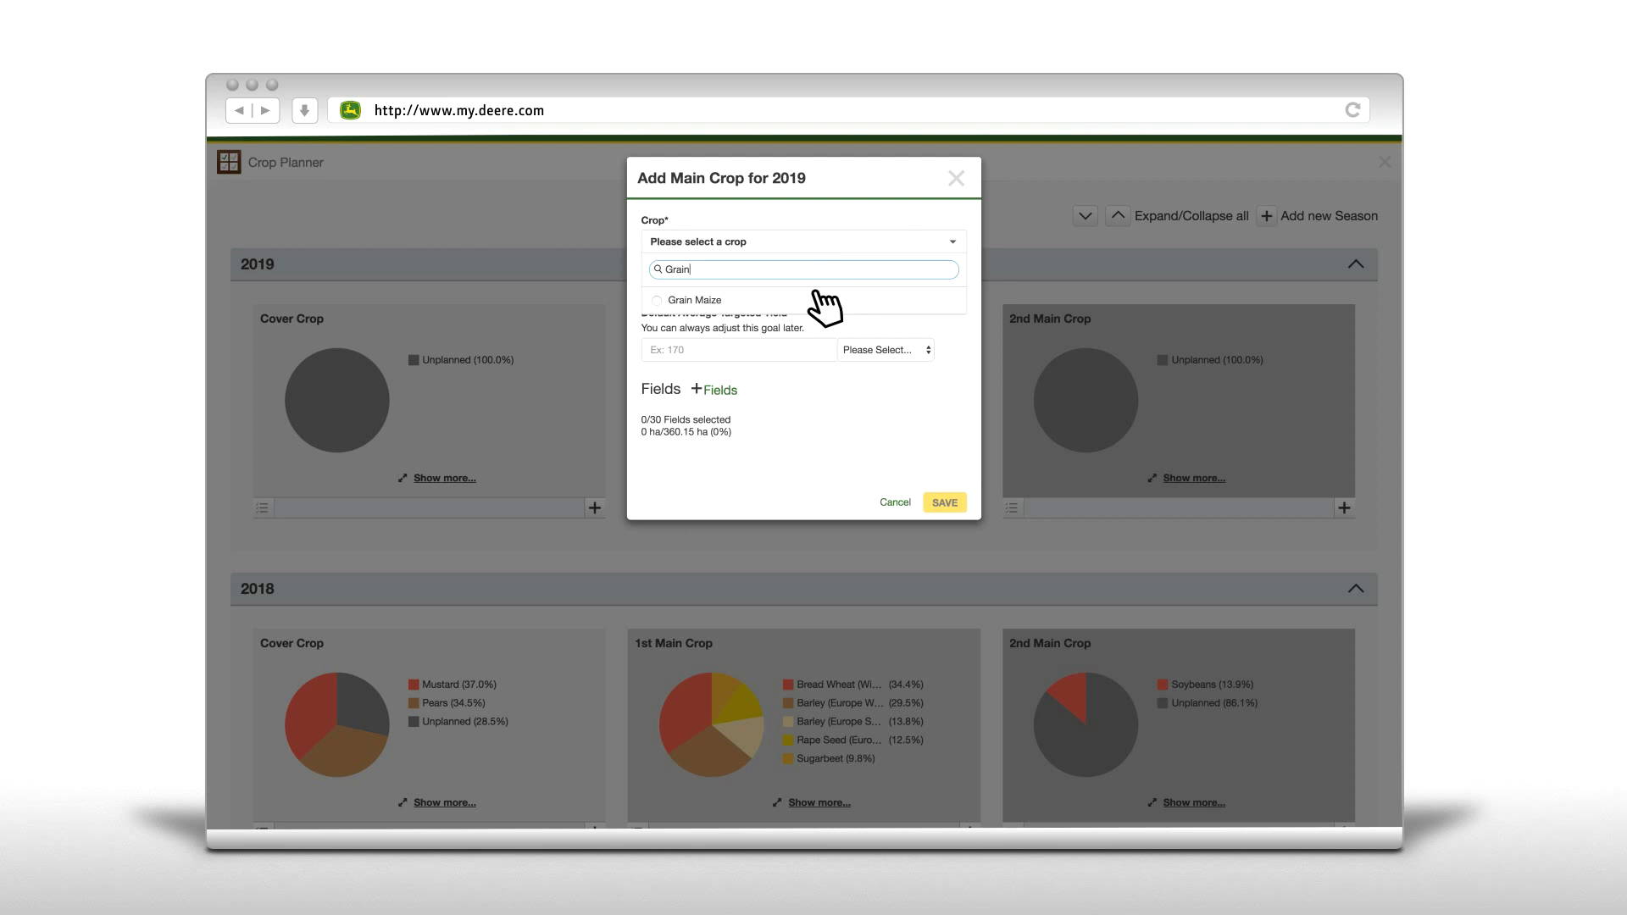
pyautogui.click(816, 298)
pyautogui.click(772, 348)
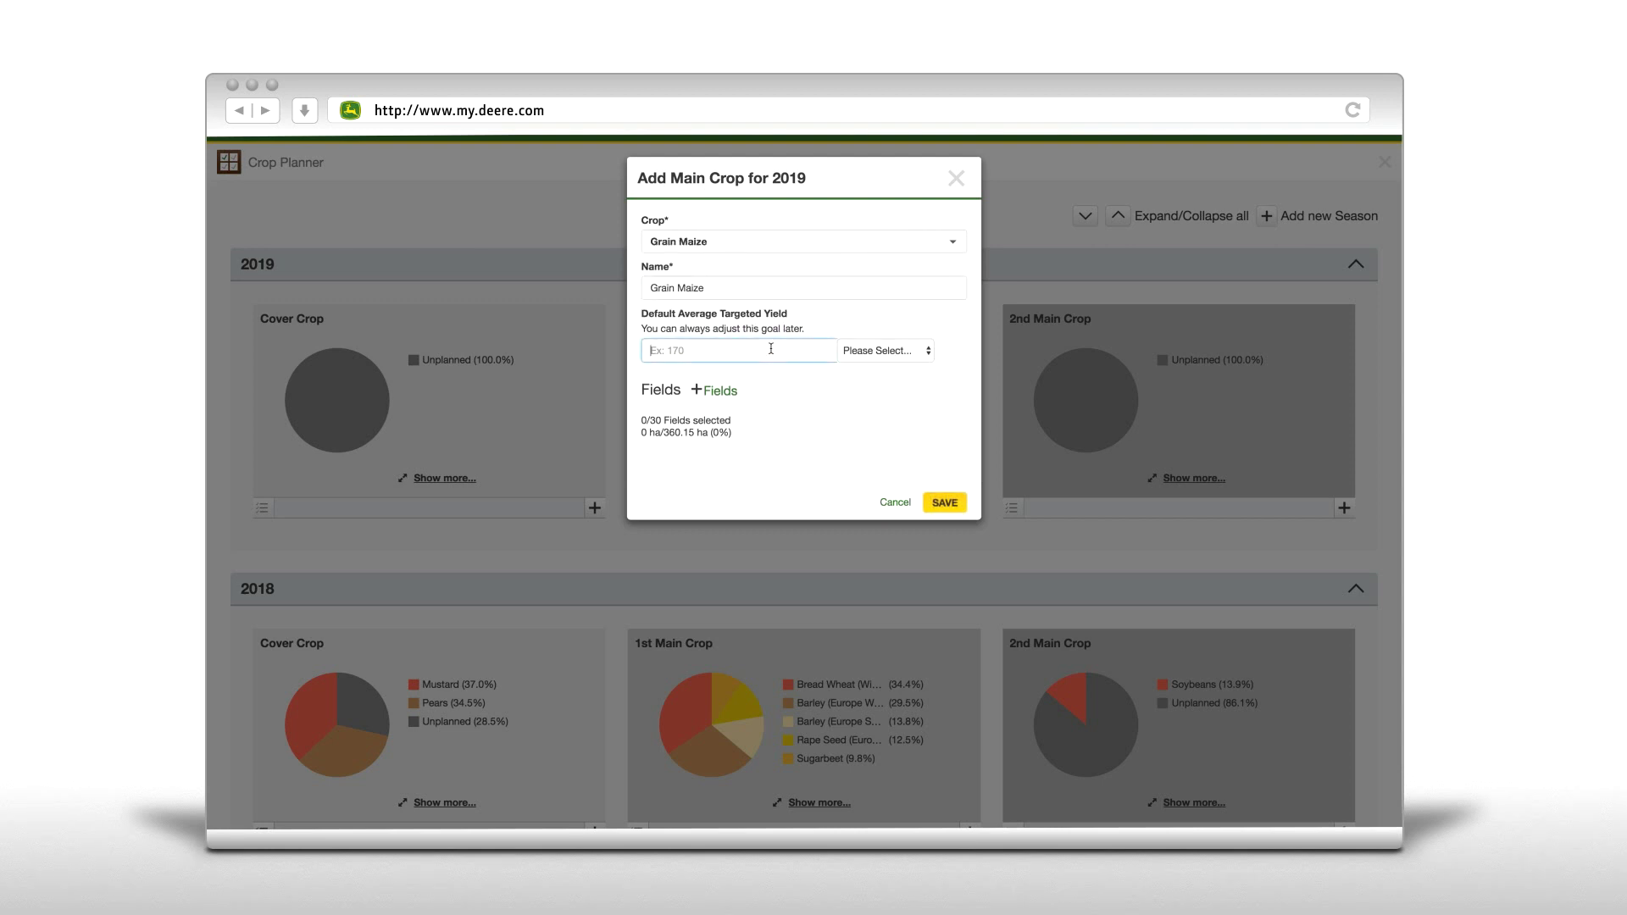
pyautogui.write('90')
pyautogui.click(860, 353)
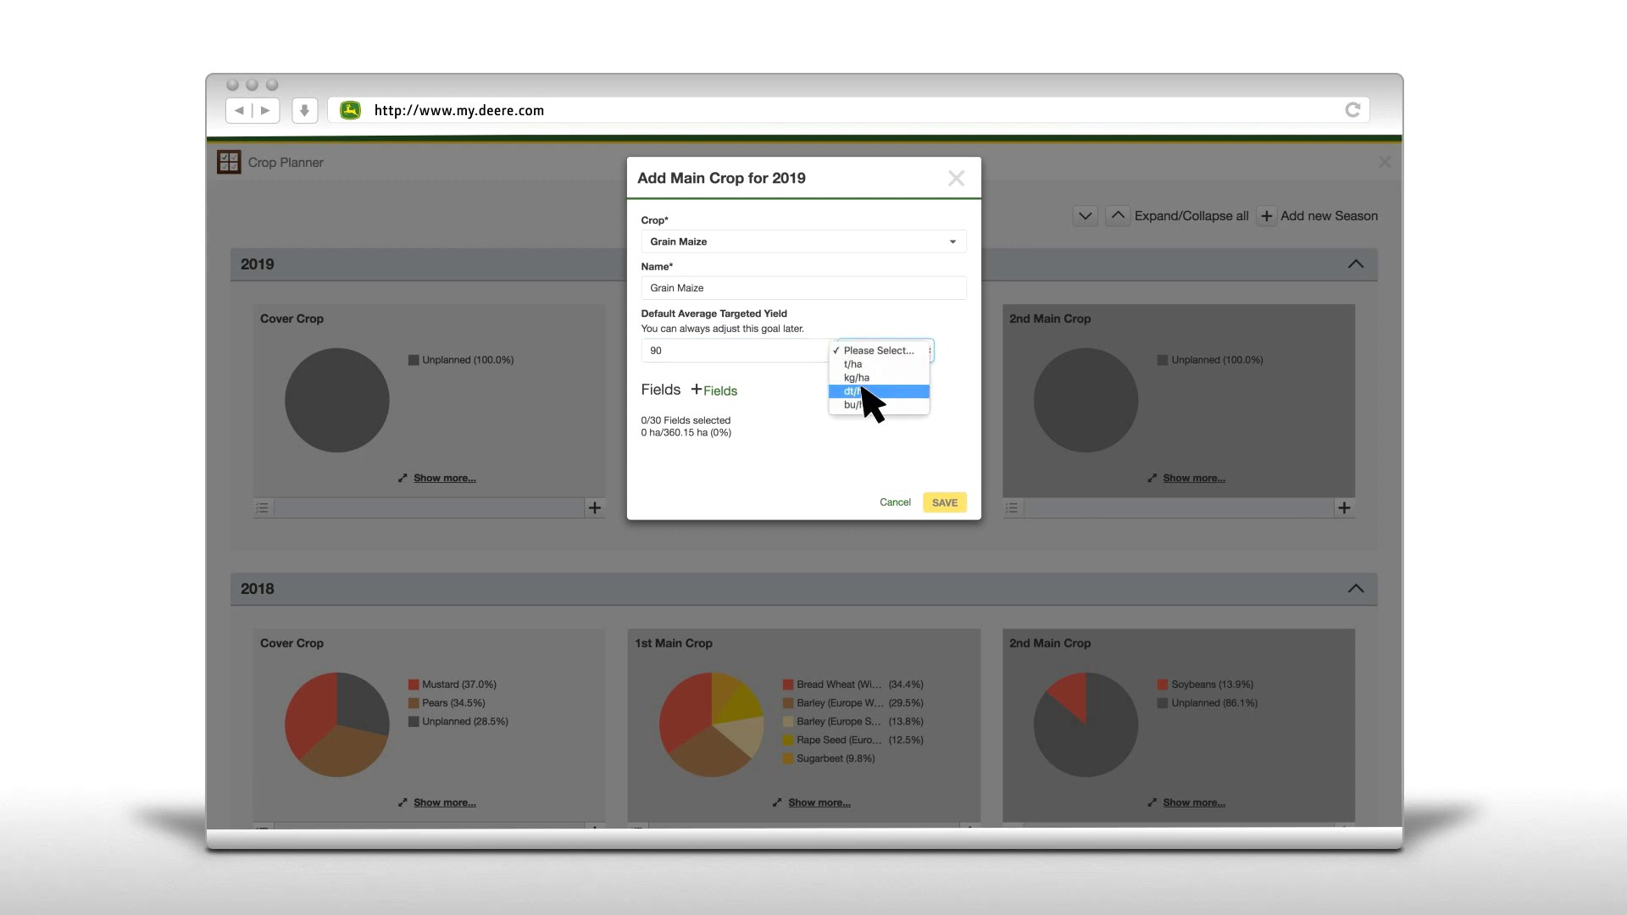
pyautogui.click(861, 390)
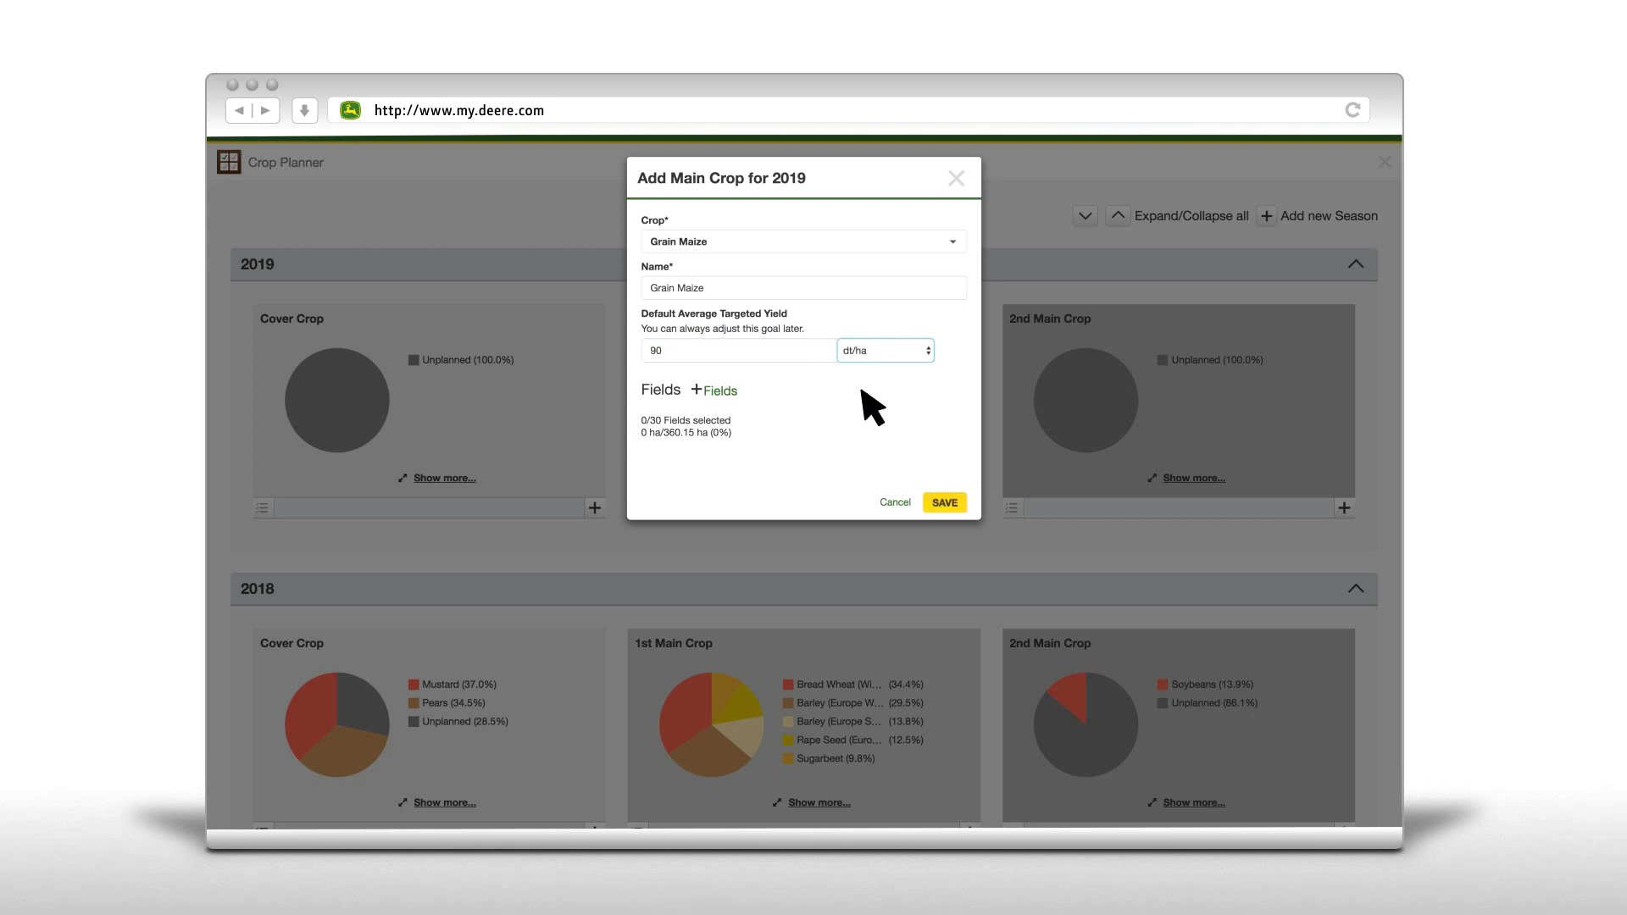
# Assign Field 02, Field 11, Field 12, Field 13, Field 14 and Field 15 to the Grain Maize crop and save it
pyautogui.click(721, 391)
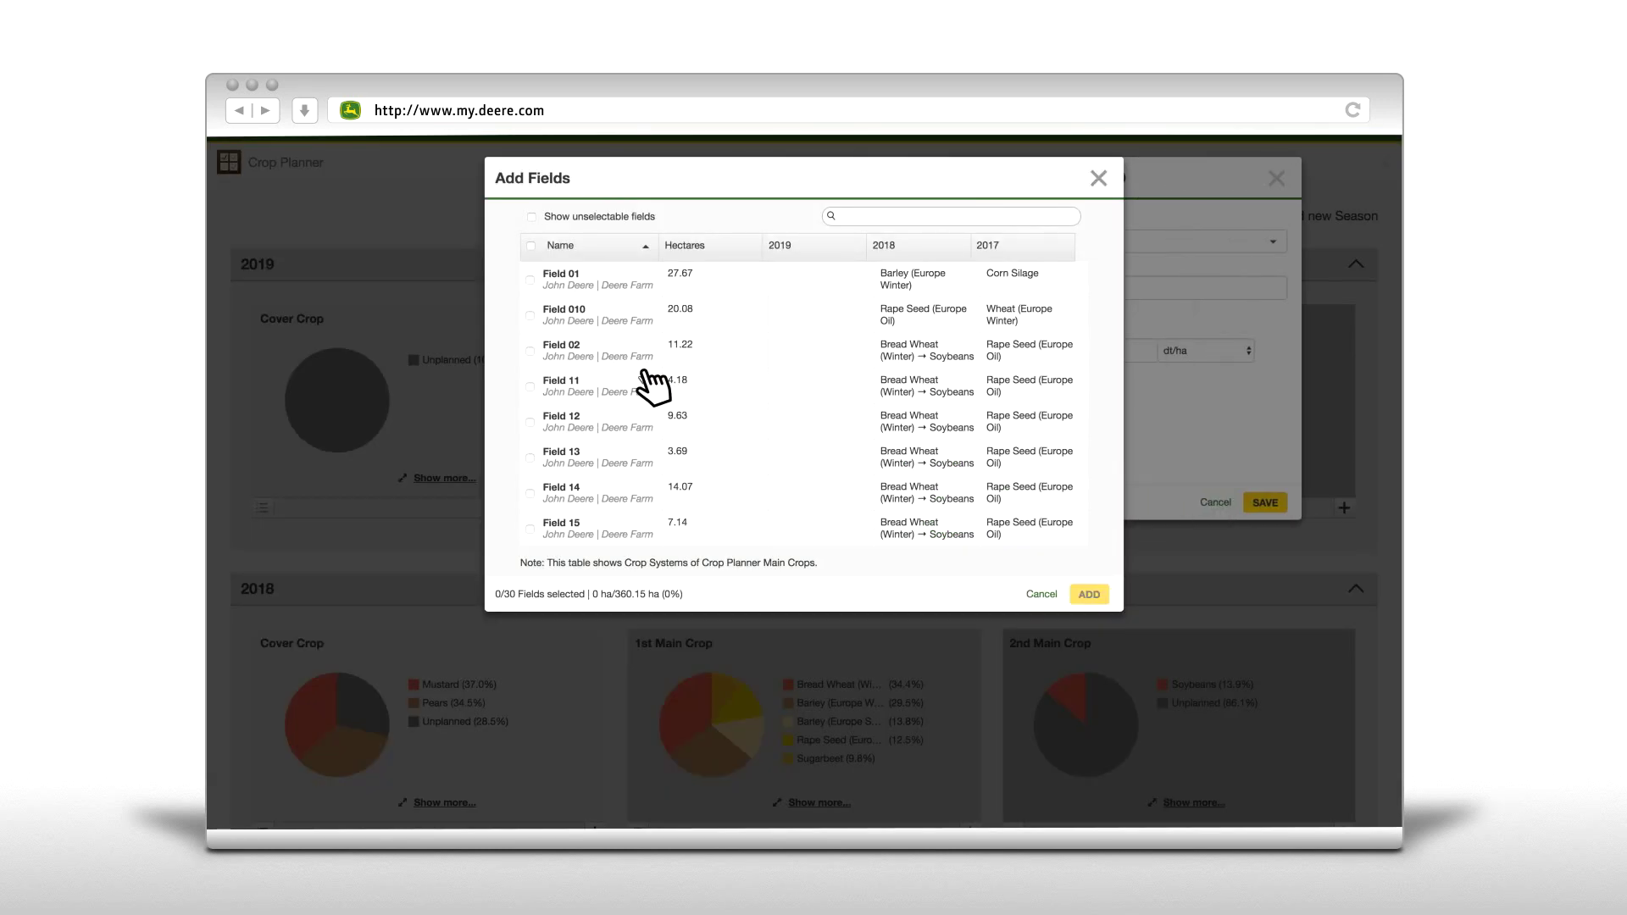
pyautogui.click(530, 351)
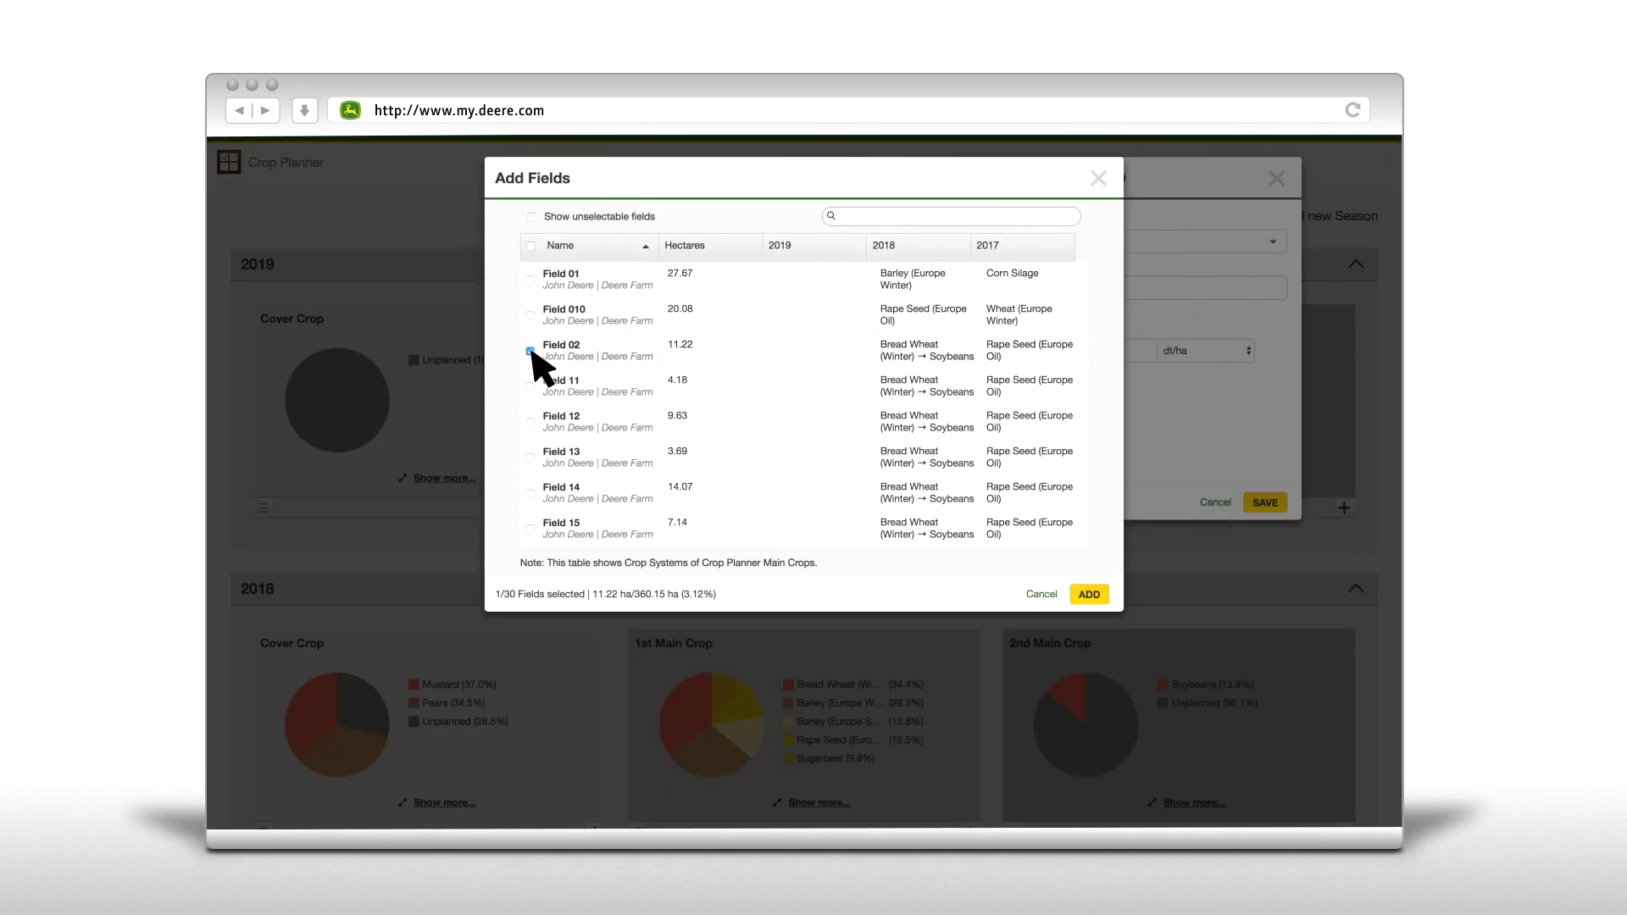
pyautogui.click(530, 386)
pyautogui.click(530, 422)
pyautogui.click(530, 458)
pyautogui.click(531, 493)
pyautogui.click(531, 529)
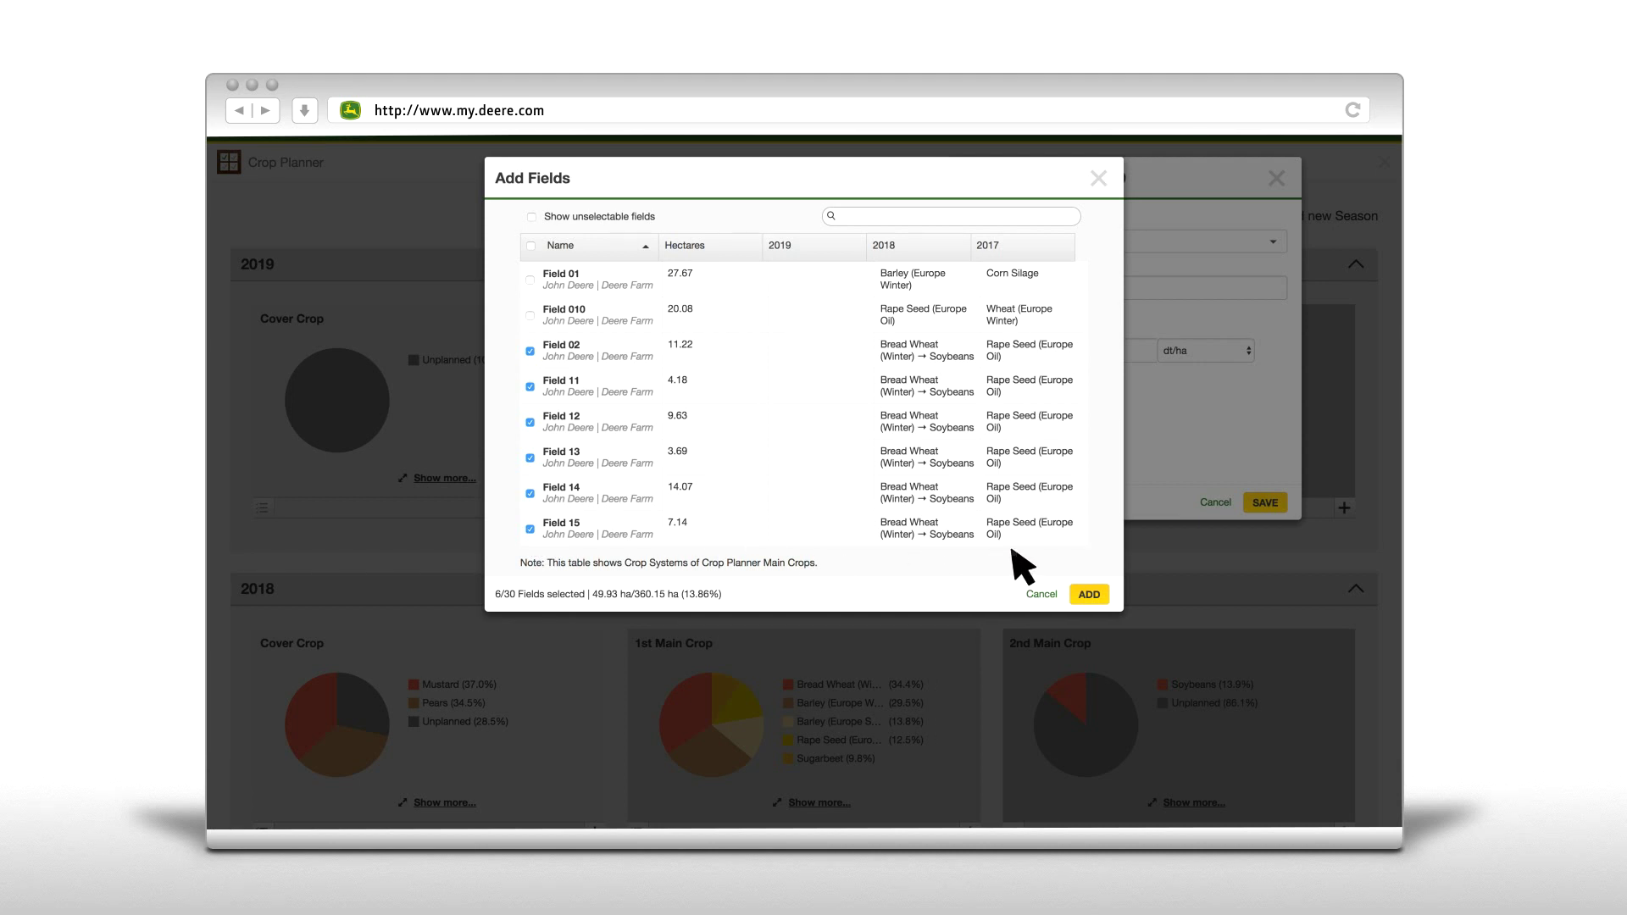
pyautogui.click(1087, 591)
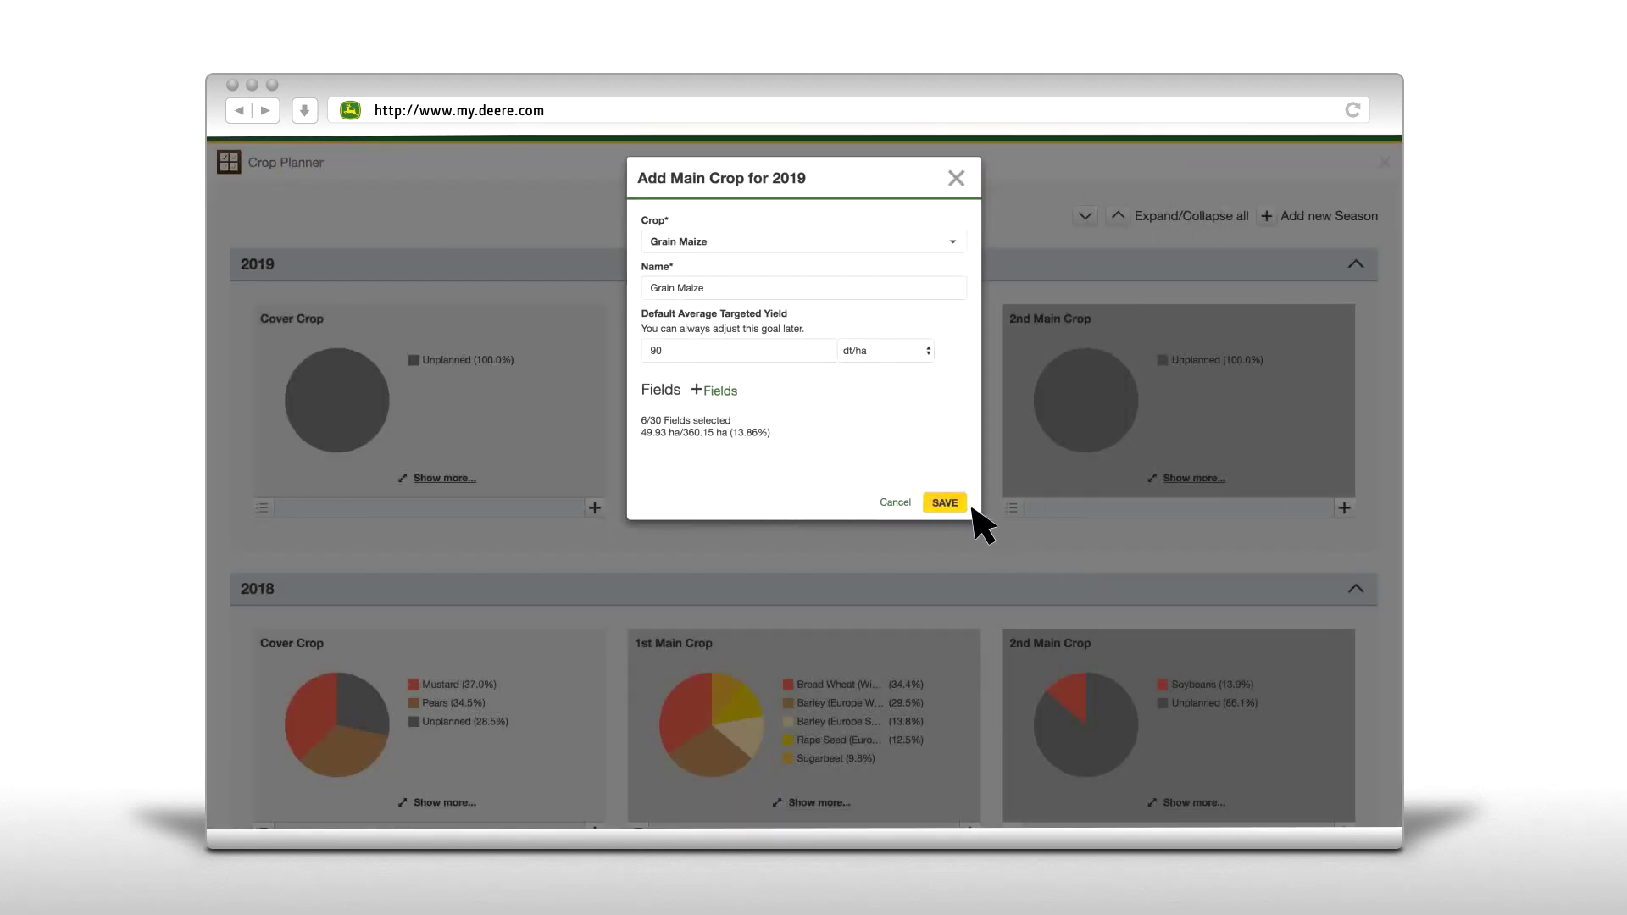
pyautogui.click(942, 504)
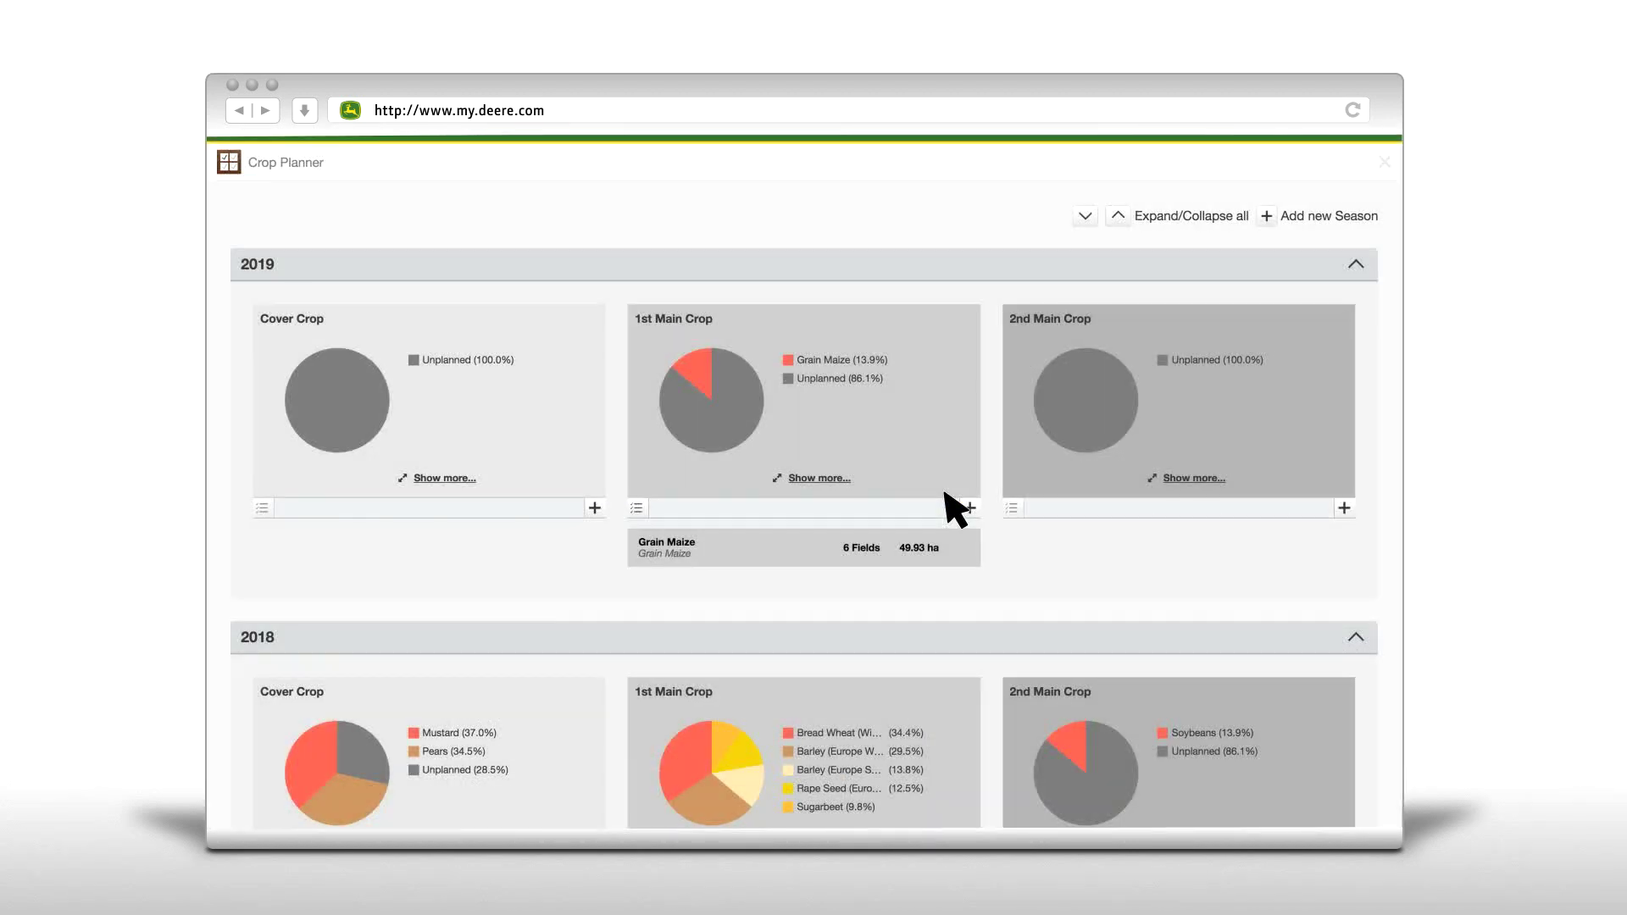
# Open the work plan of the 2018 1st main crop Bread Wheat (Winter)
pyautogui.scroll(-3, 956, 509)
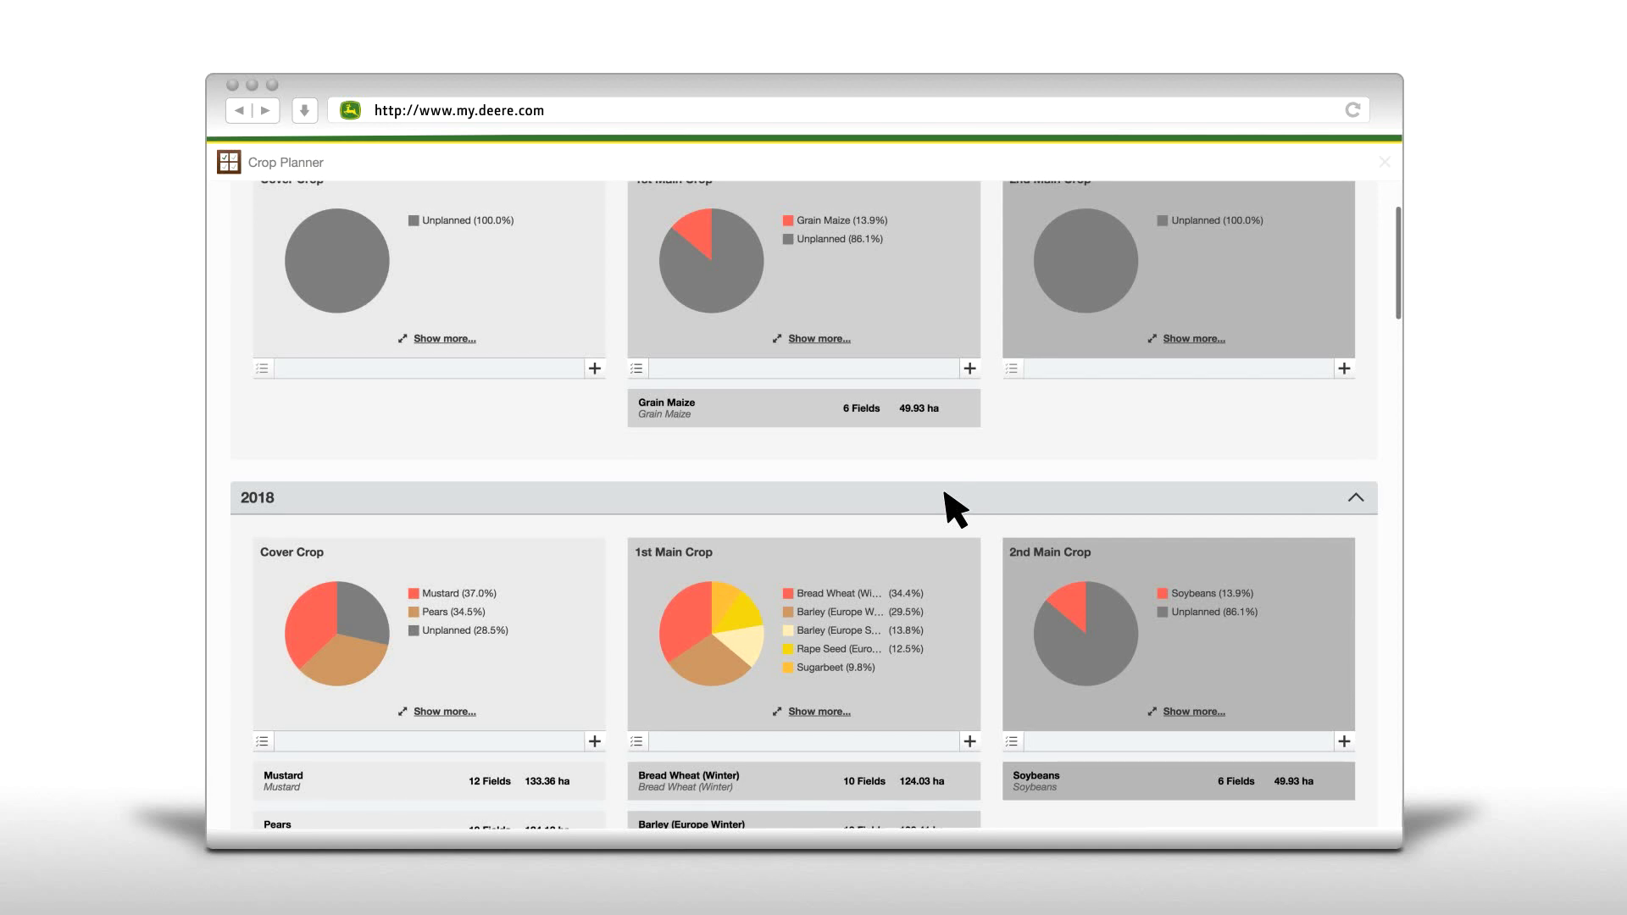
pyautogui.scroll(-2, 956, 509)
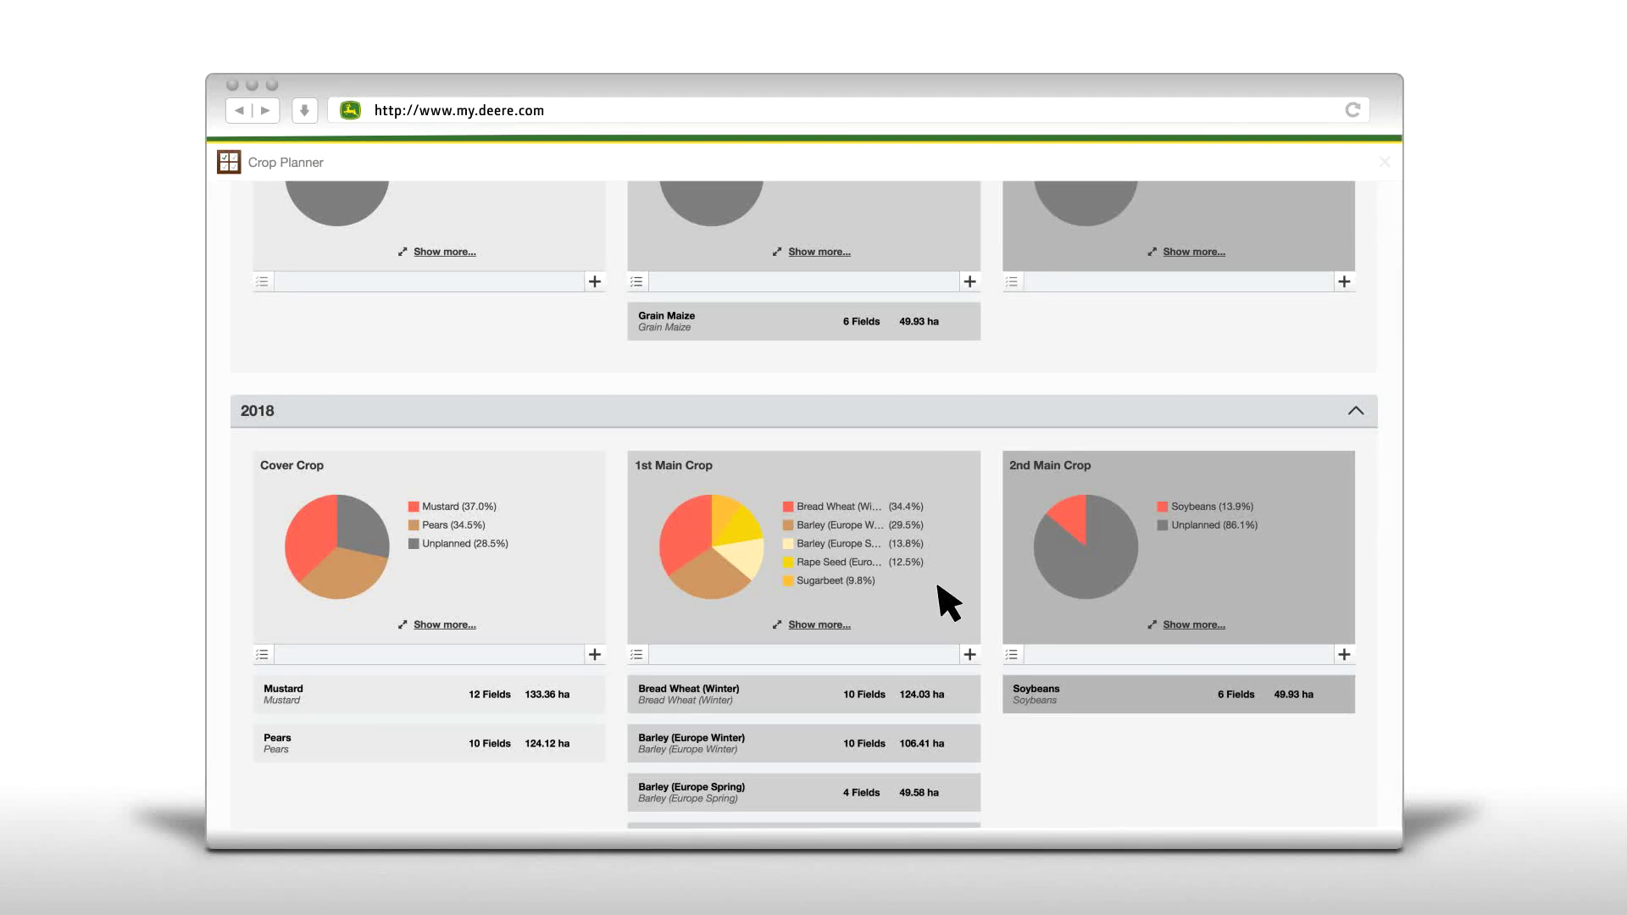
pyautogui.click(934, 697)
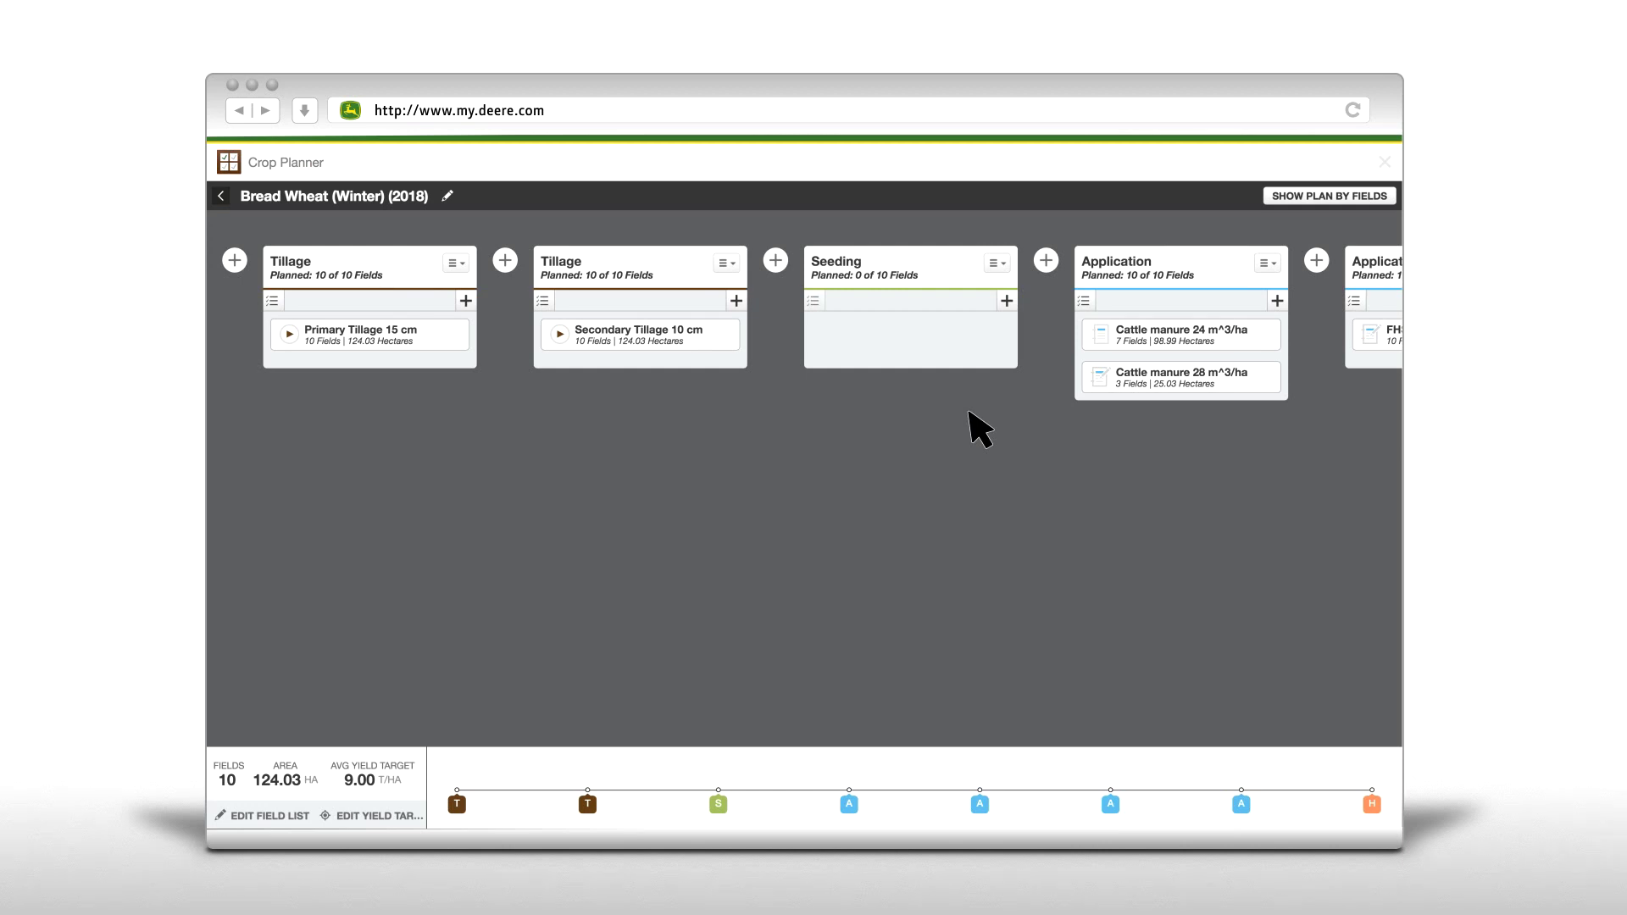
# Start a new seeding job and add all selectable fields to it, with unselectable fields shown in the list
pyautogui.click(1007, 301)
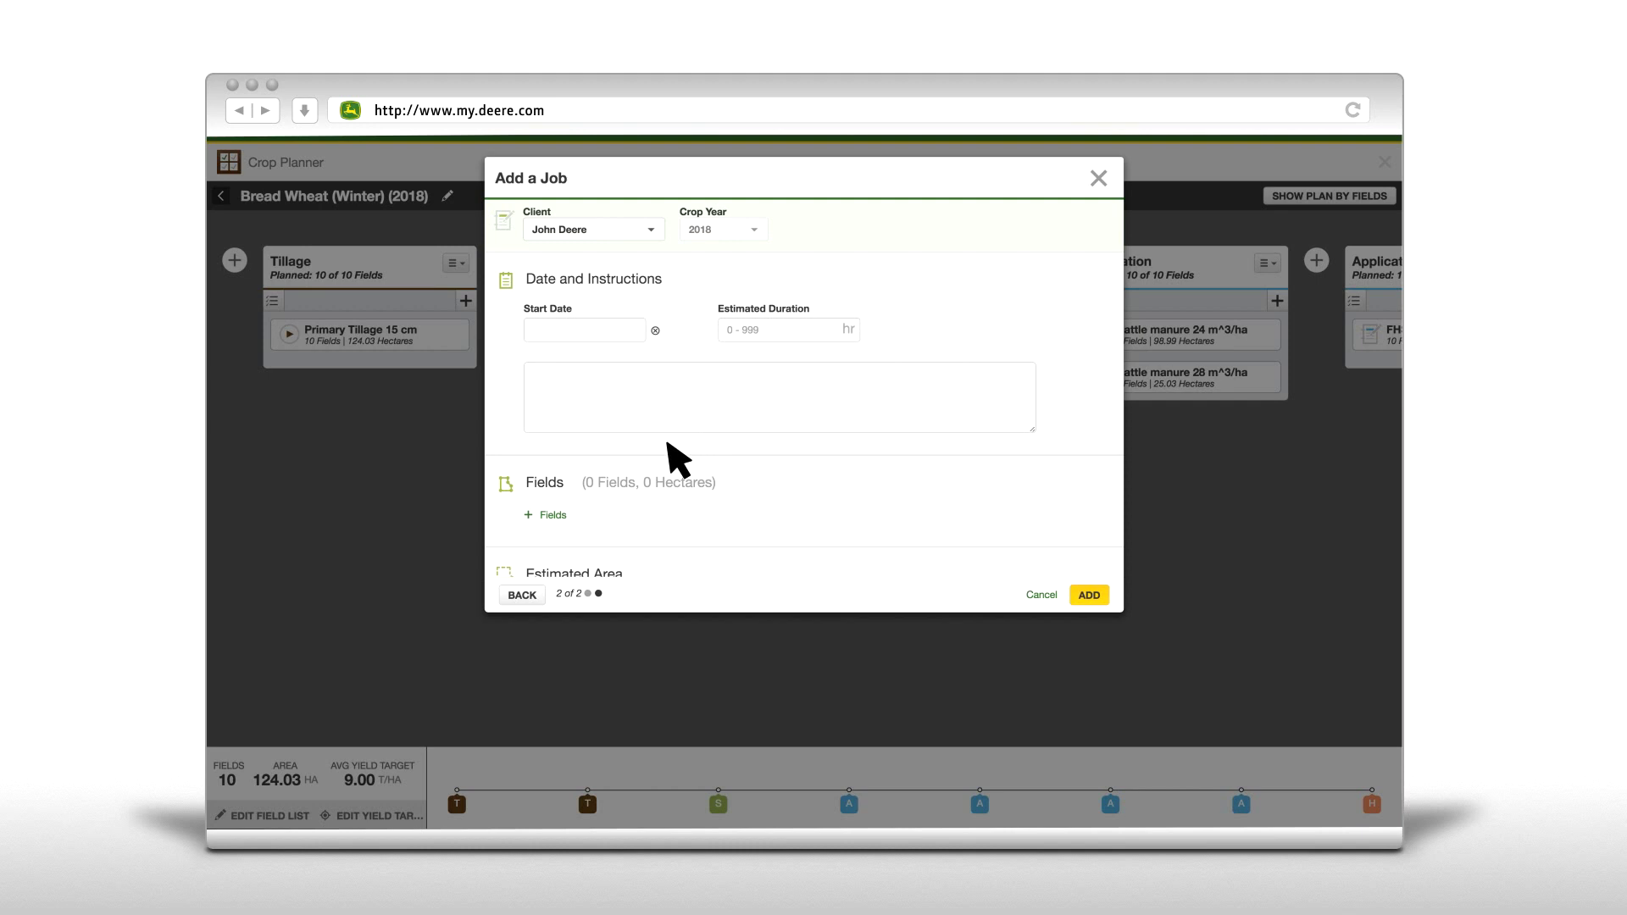
pyautogui.click(552, 513)
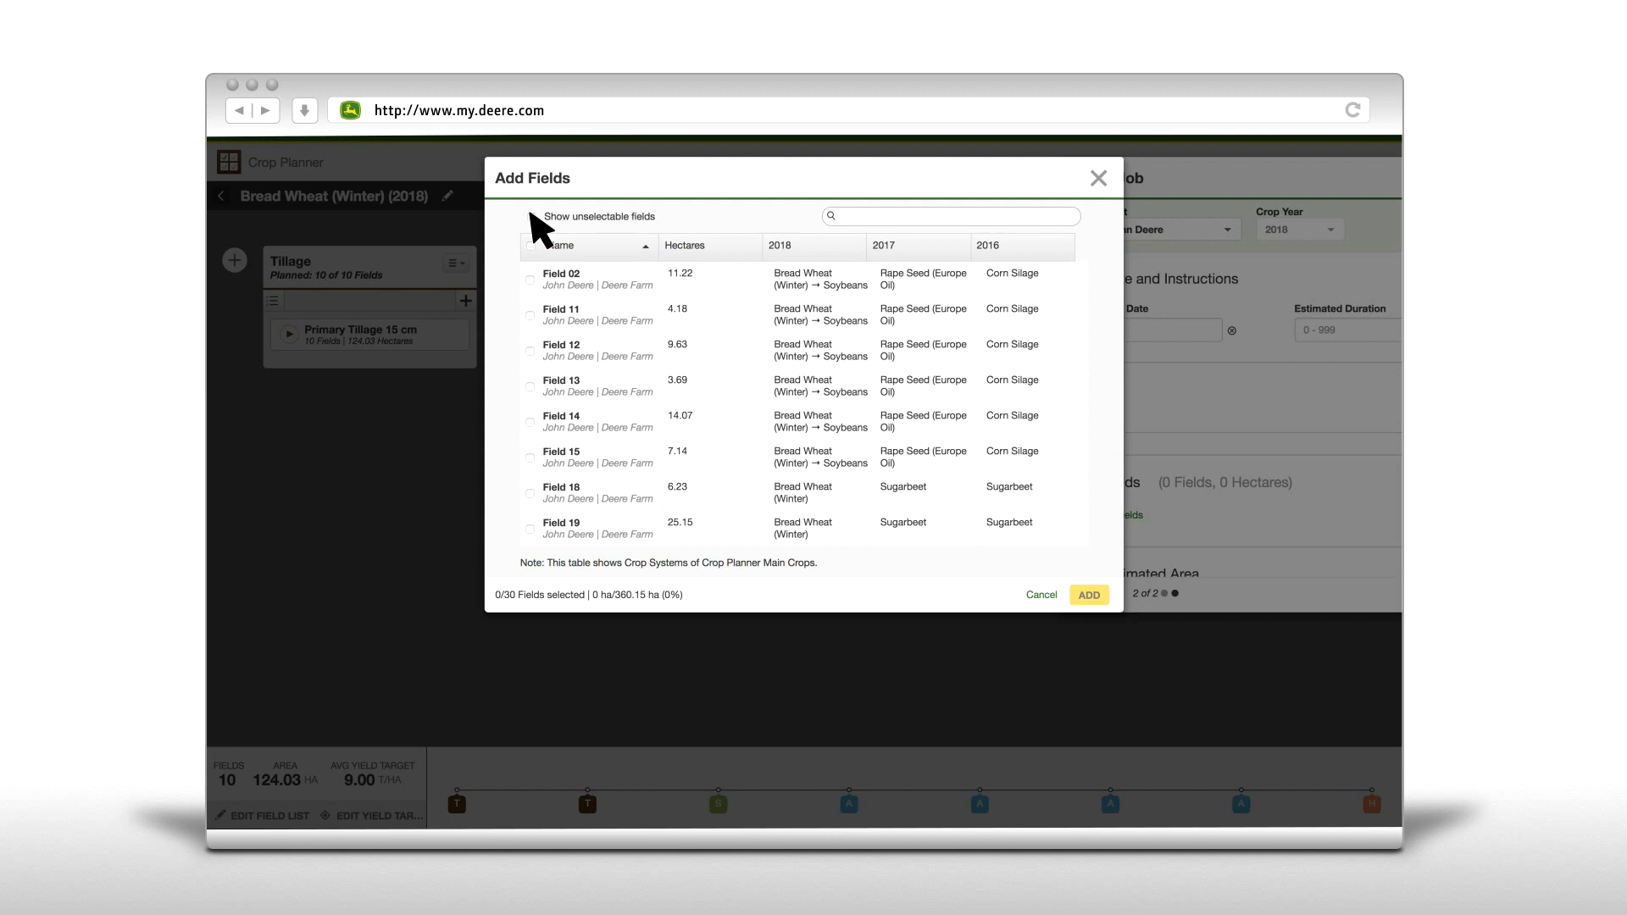
pyautogui.click(531, 216)
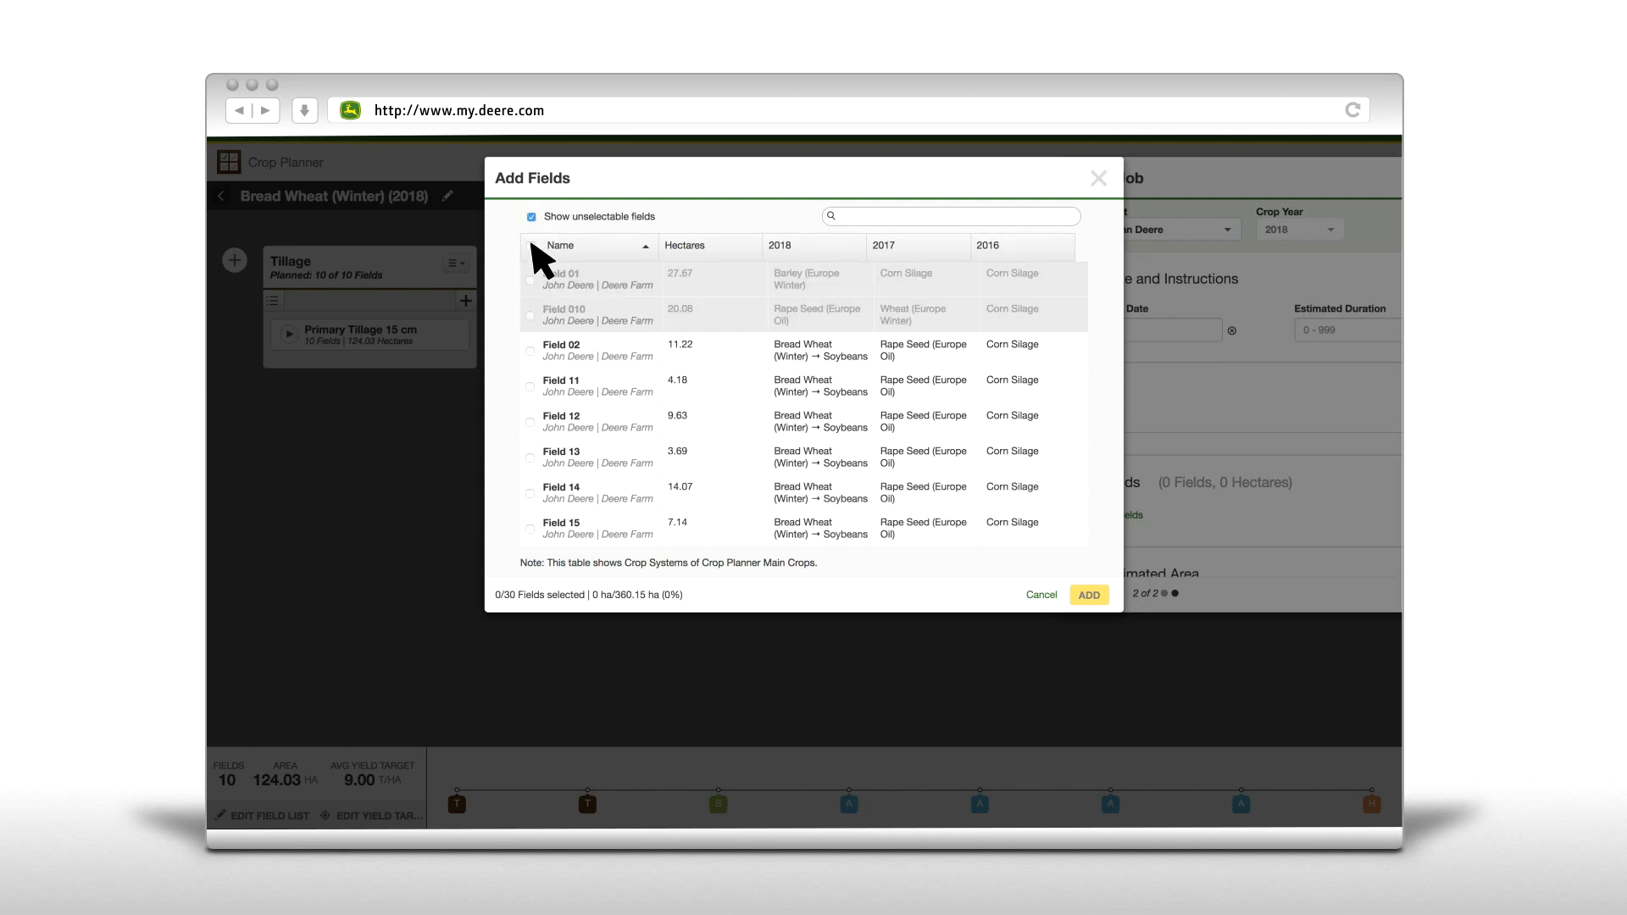
pyautogui.click(531, 245)
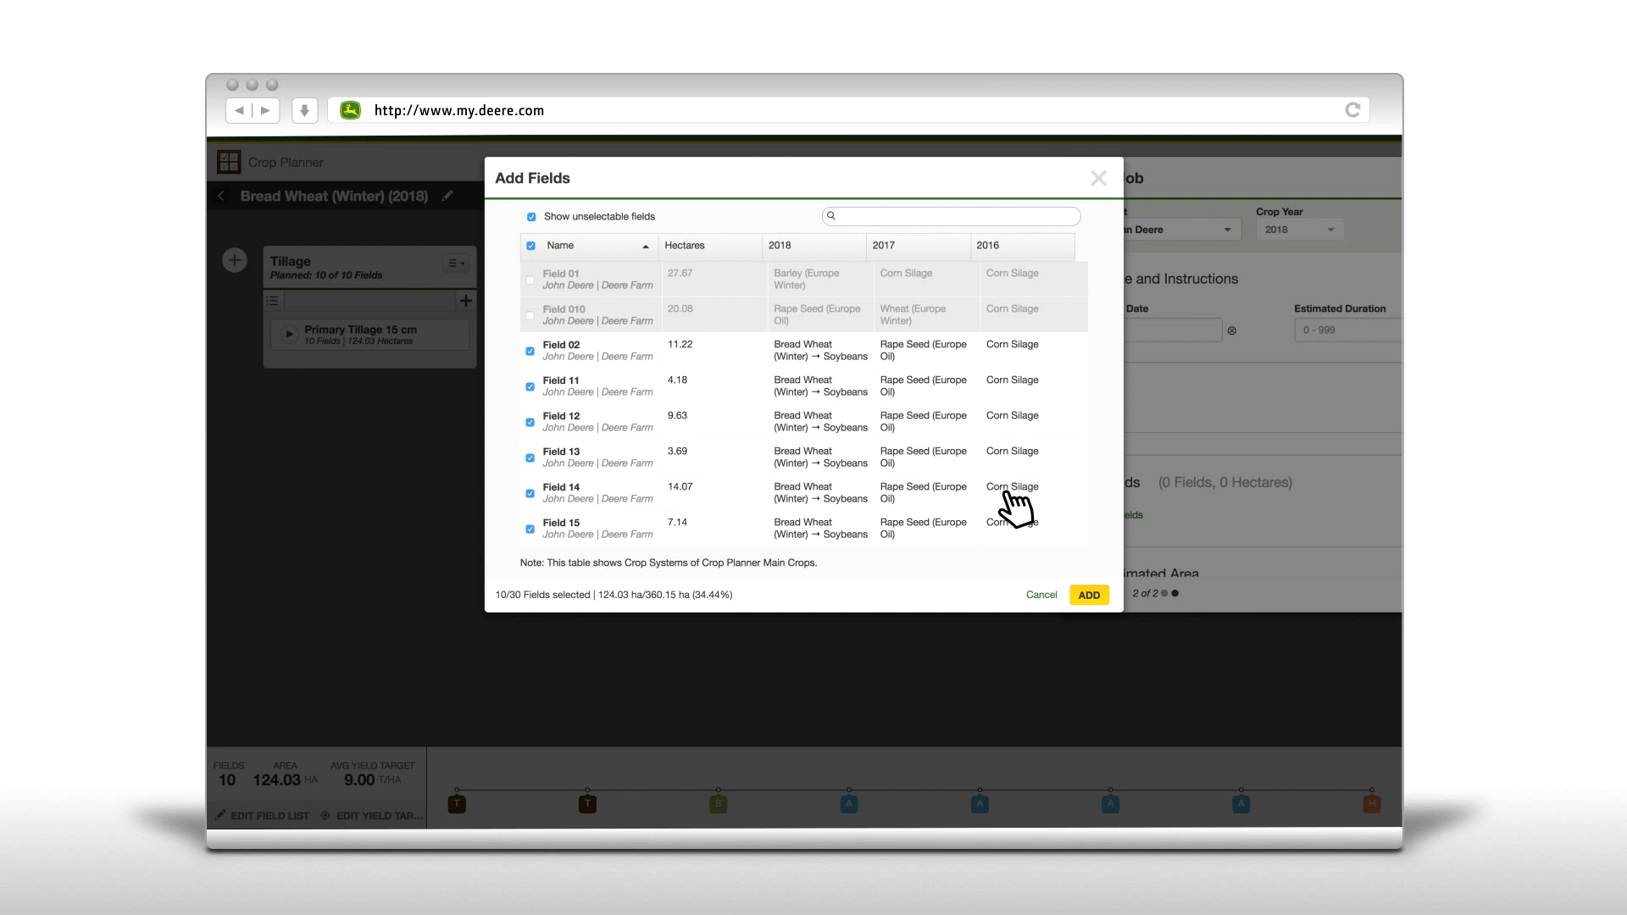
pyautogui.click(1089, 595)
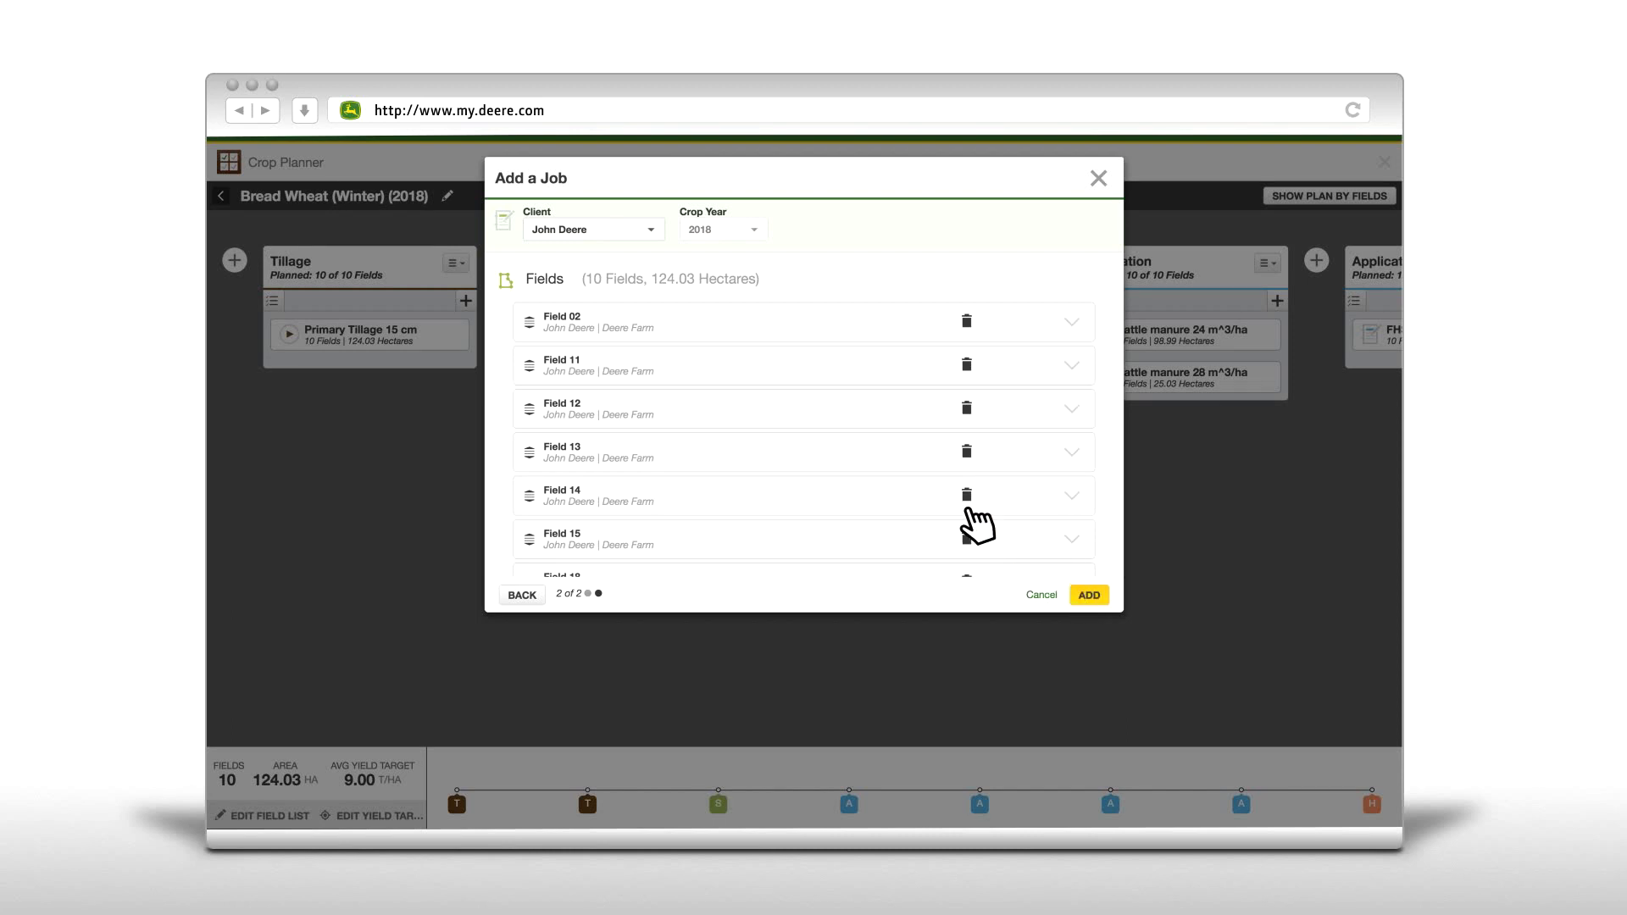
# Assign the 7310R machine, the Precision planter implement and an operator to the seeding job
pyautogui.scroll(-3, 949, 507)
pyautogui.scroll(-10, 942, 495)
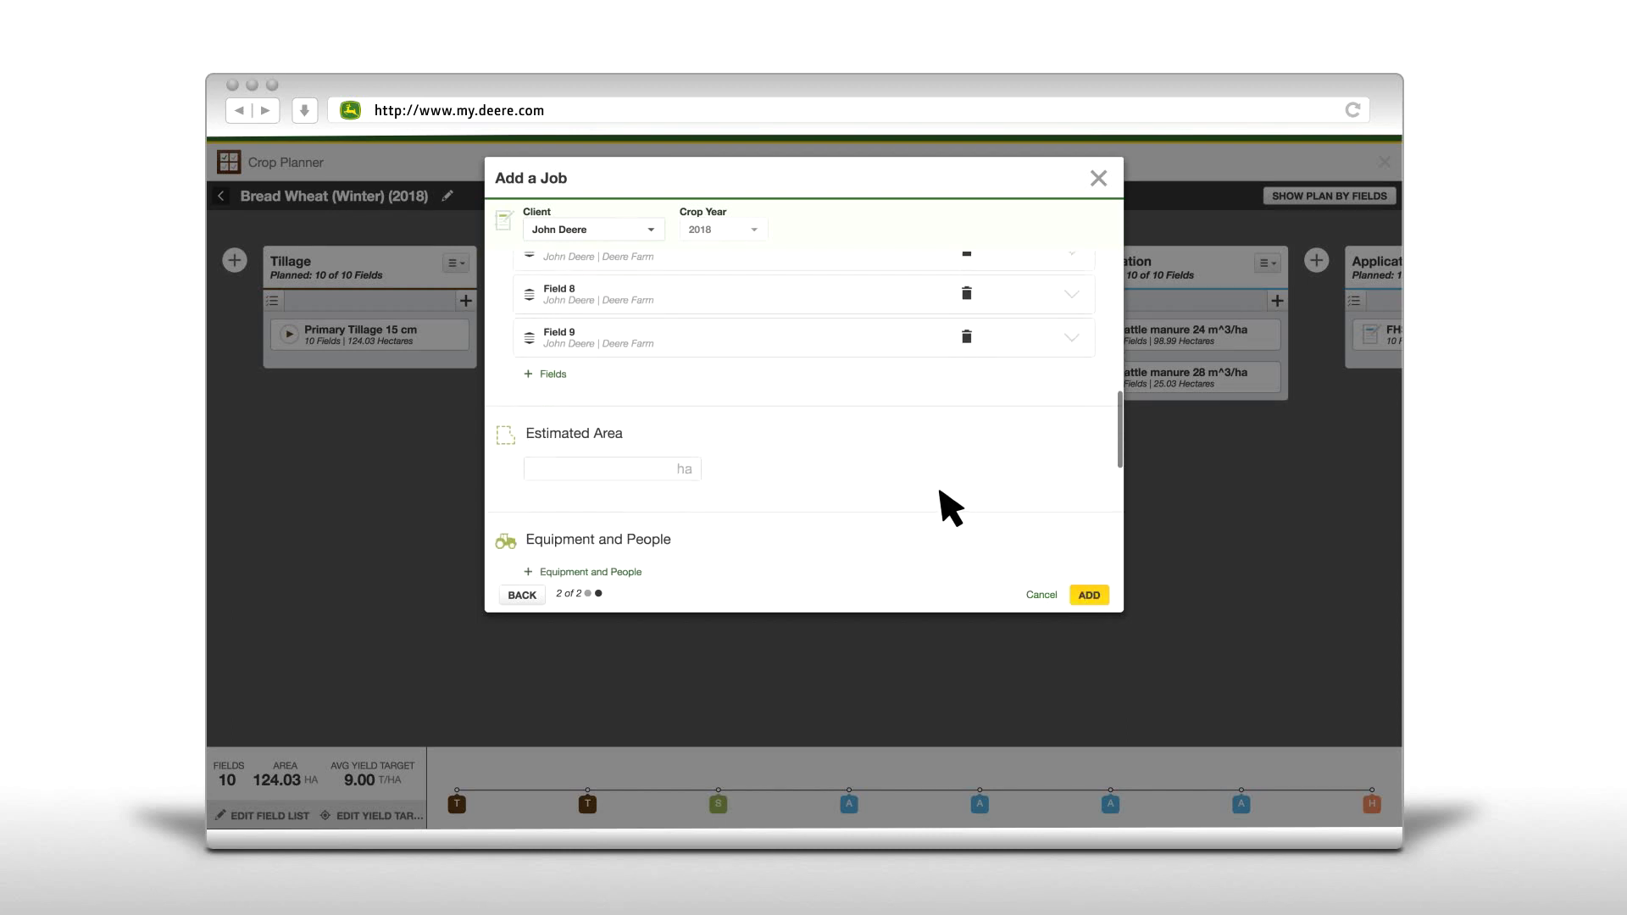
pyautogui.scroll(-1, 949, 509)
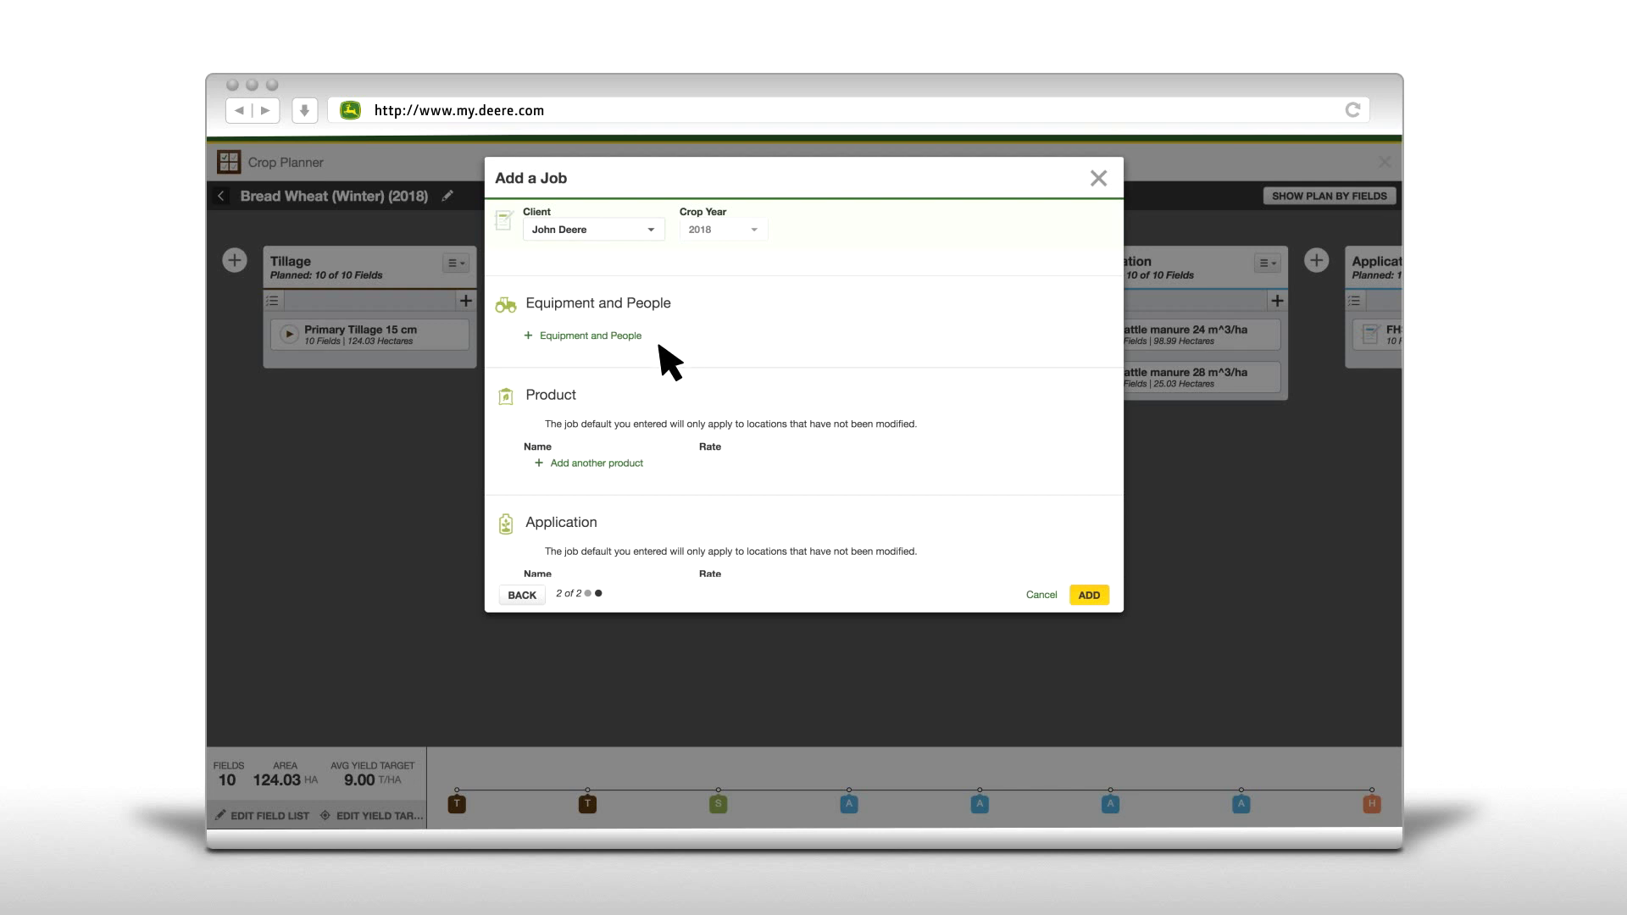
pyautogui.click(624, 339)
pyautogui.click(625, 388)
pyautogui.click(621, 447)
pyautogui.click(625, 429)
pyautogui.write('pre')
pyautogui.click(635, 514)
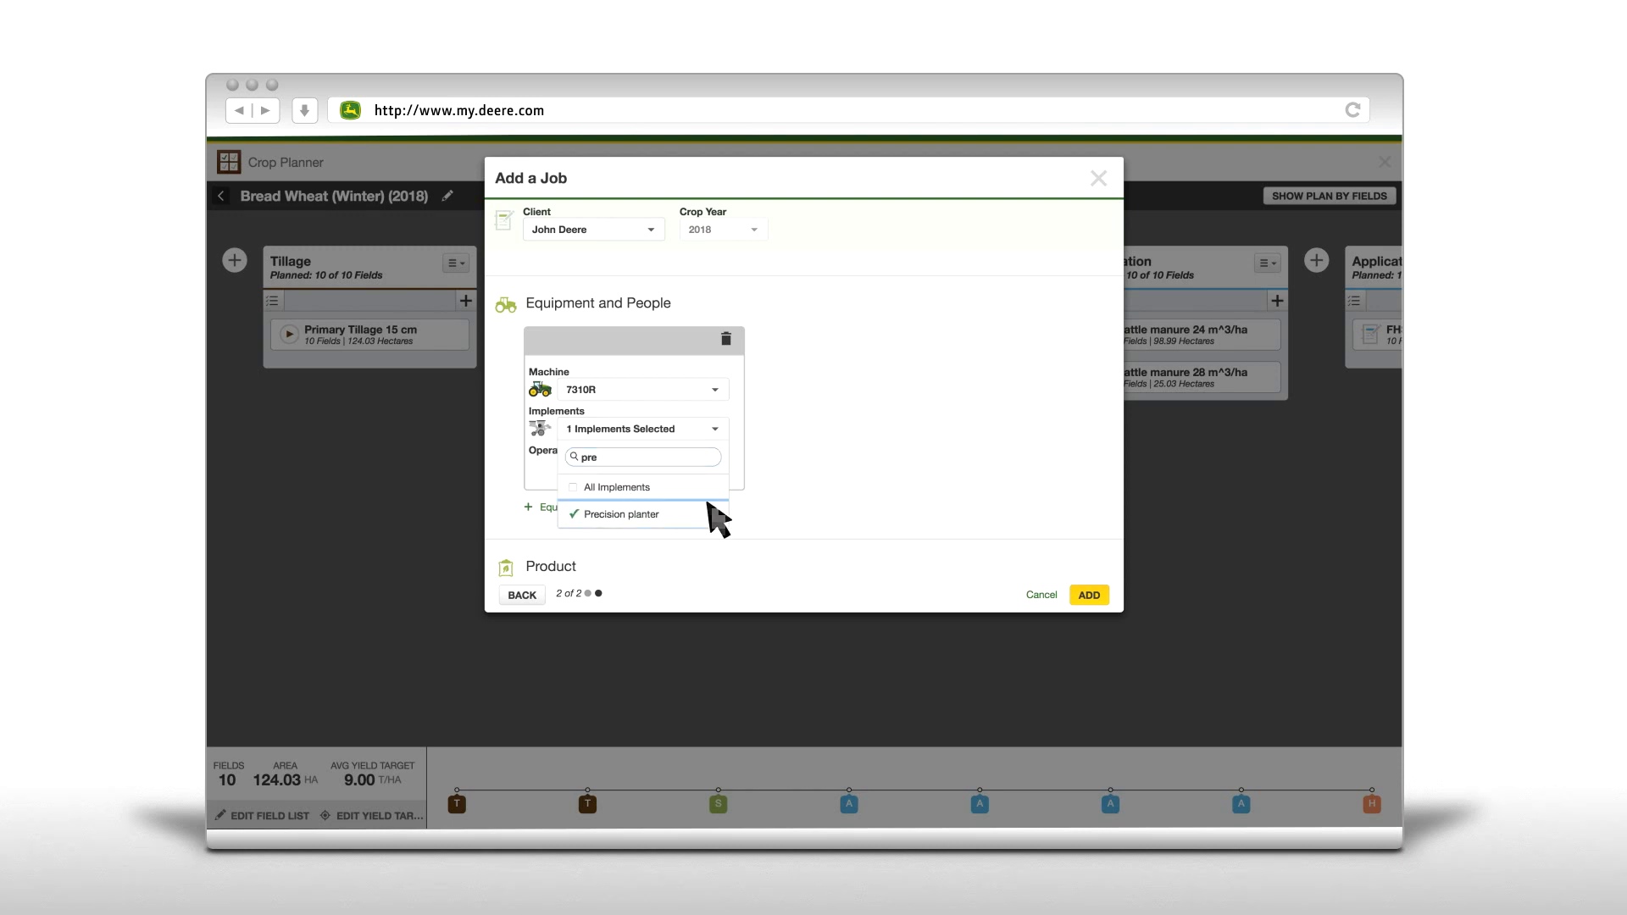
pyautogui.click(706, 469)
pyautogui.write('bus')
pyautogui.click(661, 526)
# Add the product Bauermeister at a rate of 250 kg/ha to the seeding job and add the job to the plan
pyautogui.scroll(-5, 660, 527)
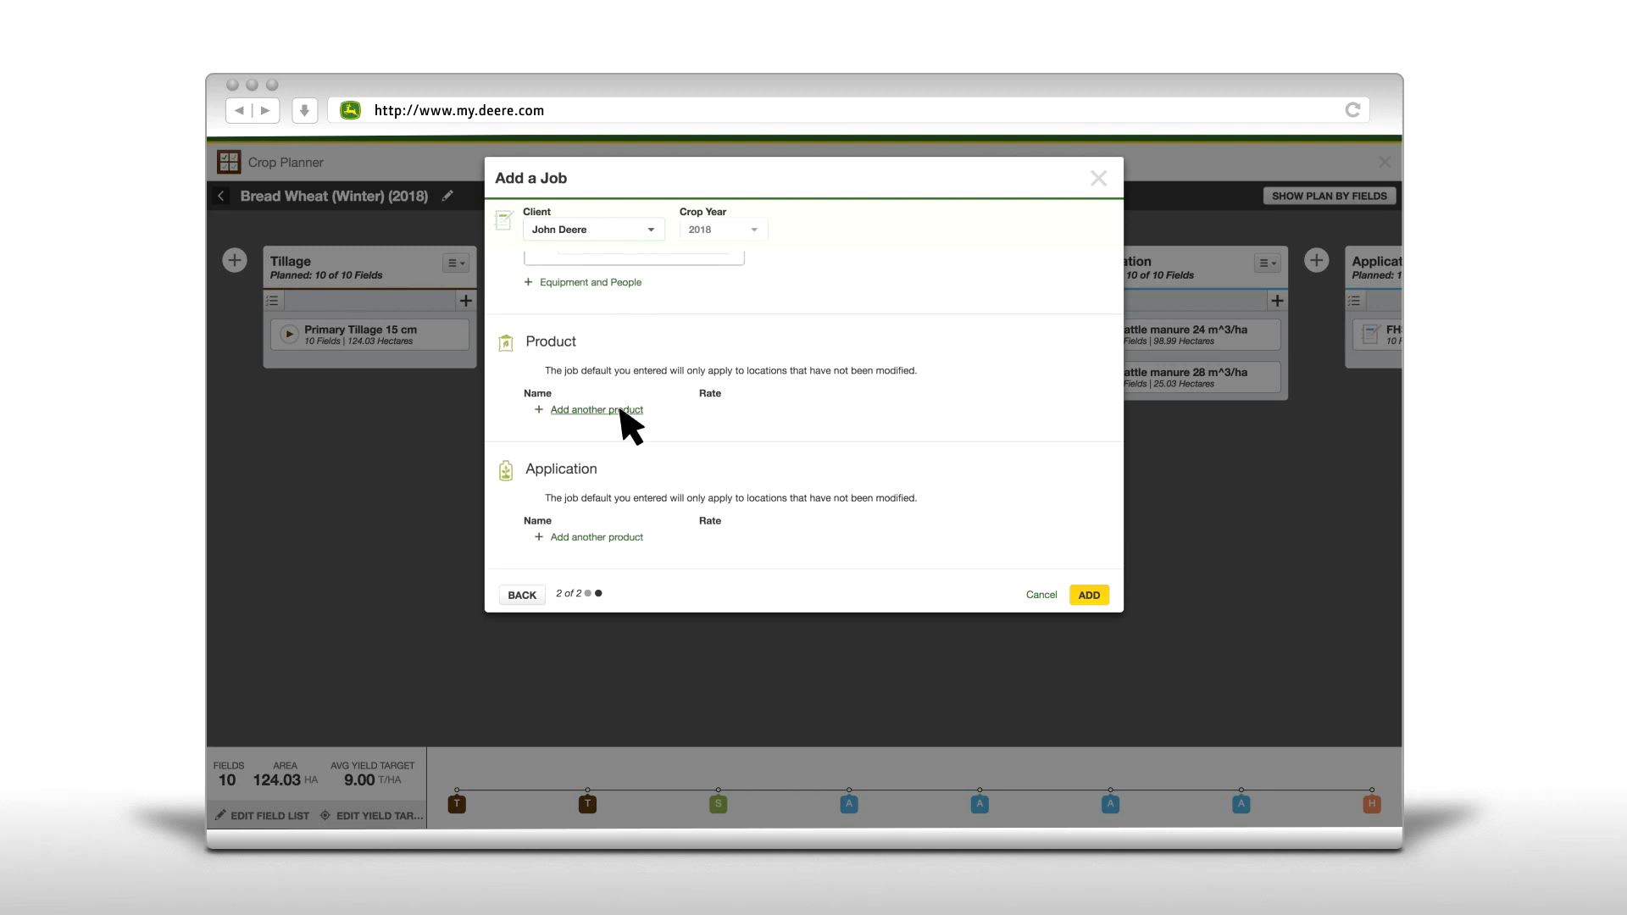
pyautogui.click(622, 410)
pyautogui.click(635, 415)
pyautogui.click(625, 464)
pyautogui.click(720, 415)
pyautogui.write('250')
pyautogui.click(829, 412)
pyautogui.click(822, 424)
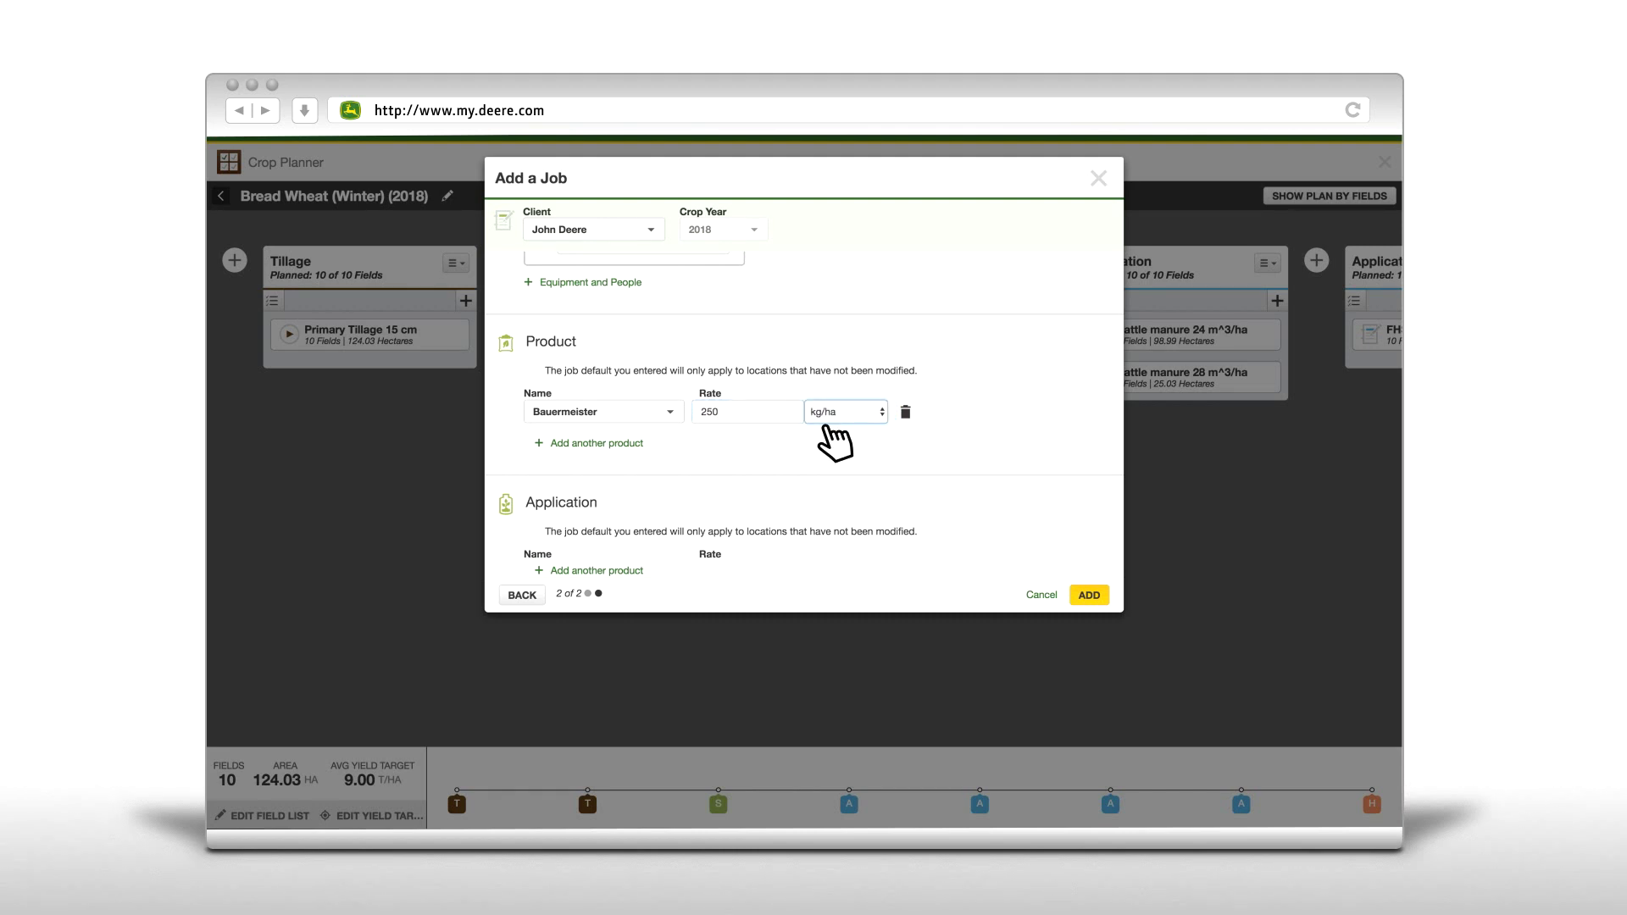
pyautogui.click(1091, 594)
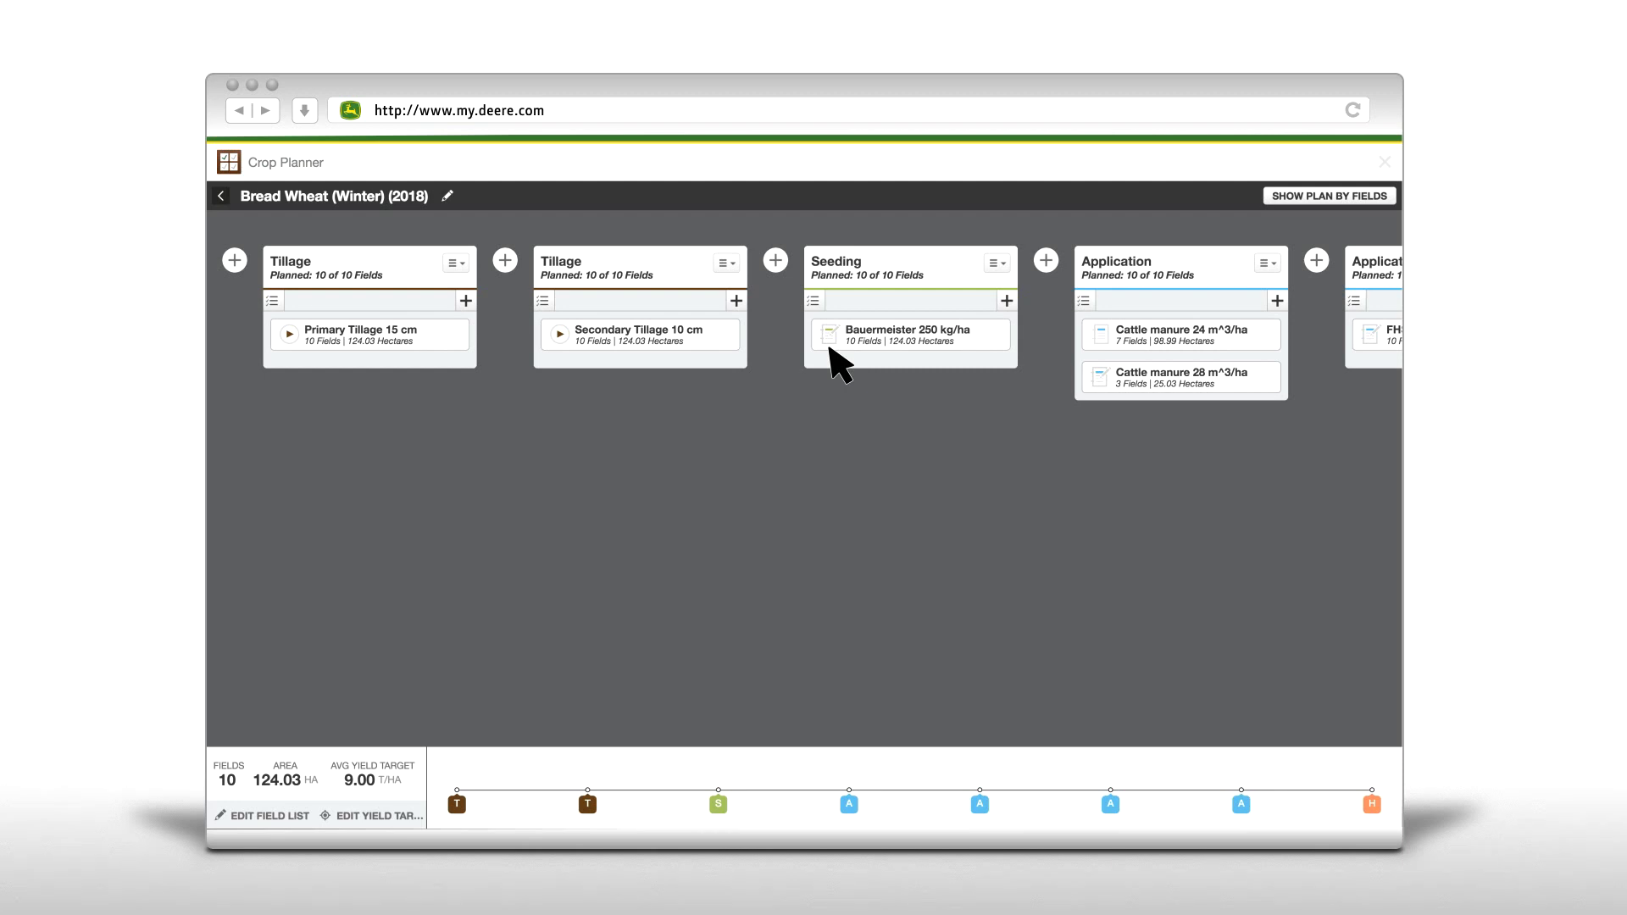
# Release the Bauermeister 250 kg/ha seeding job with the start date 10/25/2017
pyautogui.click(813, 301)
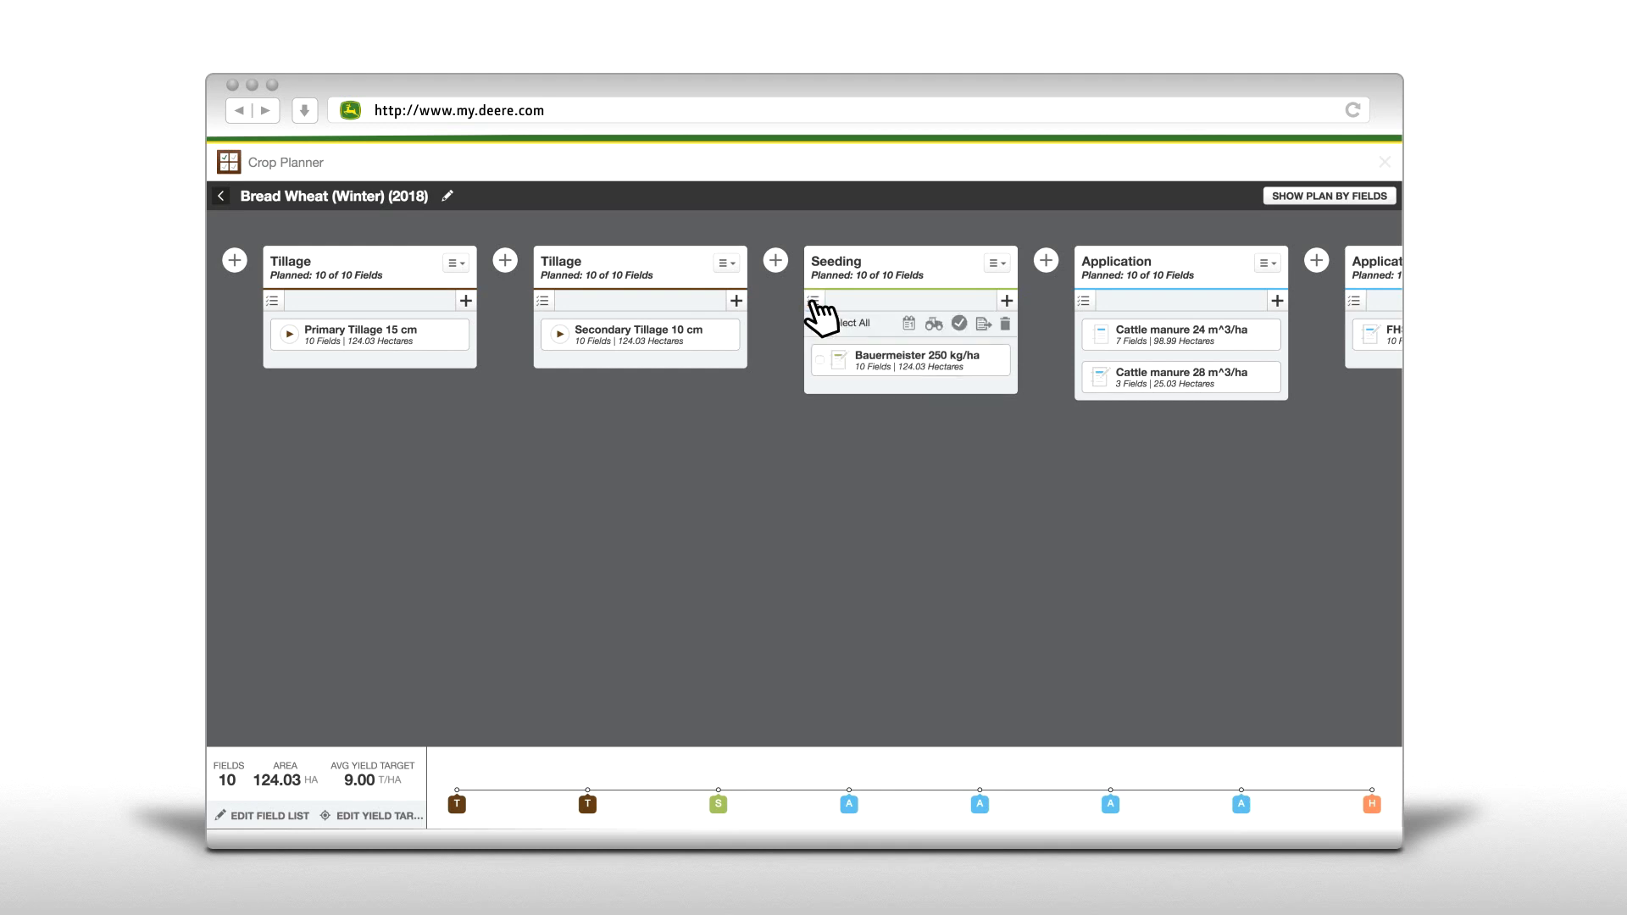
pyautogui.click(820, 359)
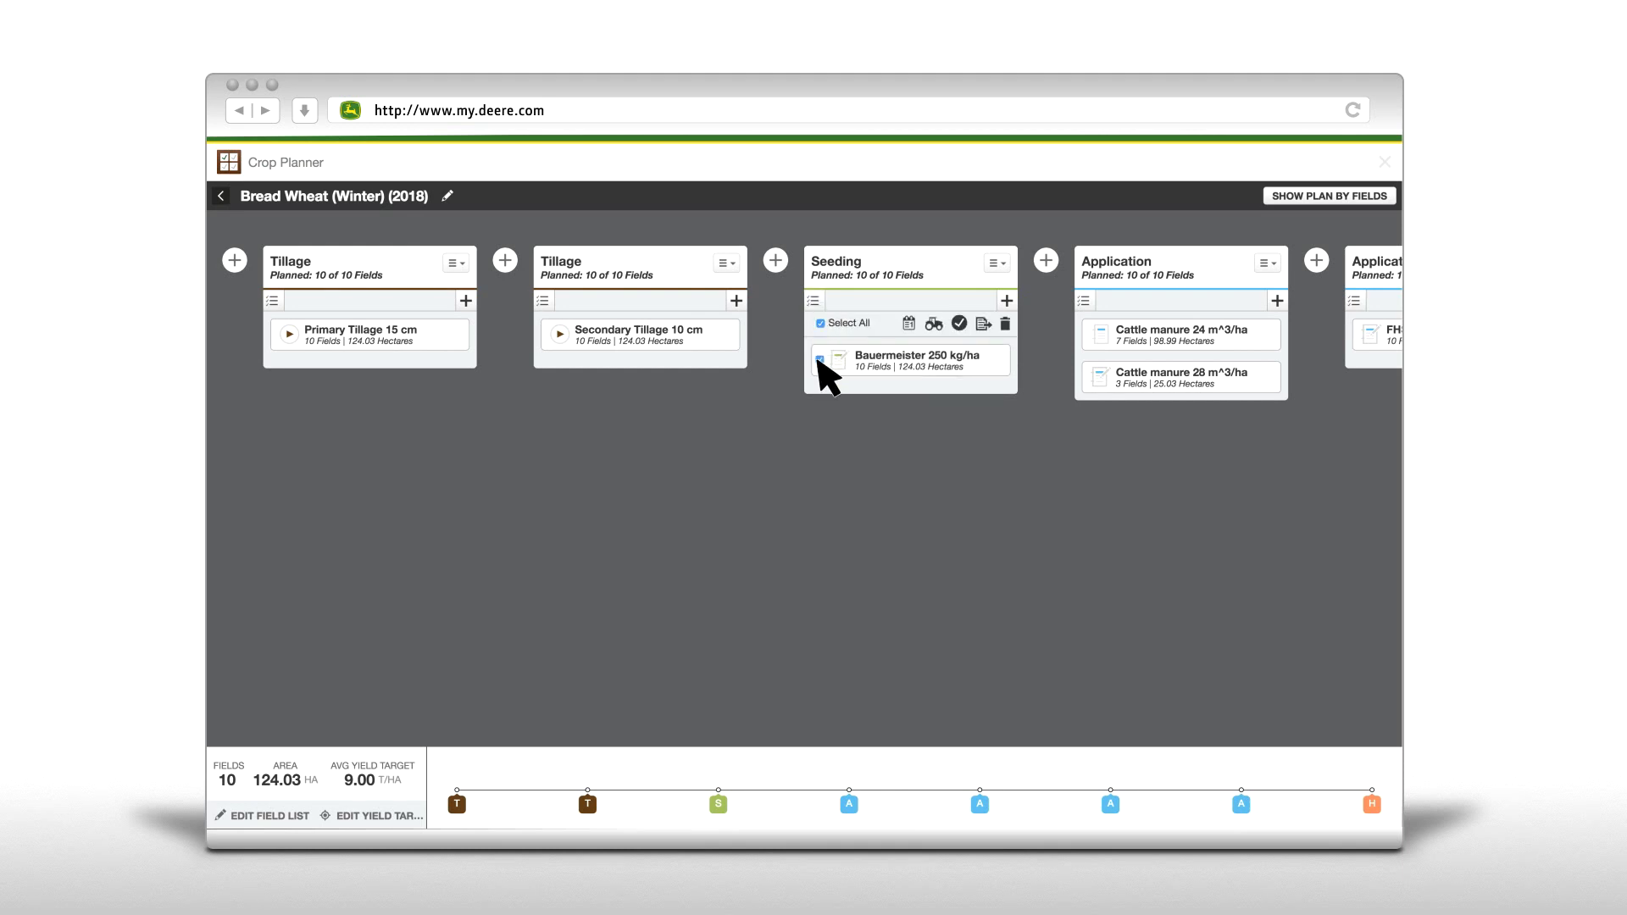
pyautogui.click(983, 324)
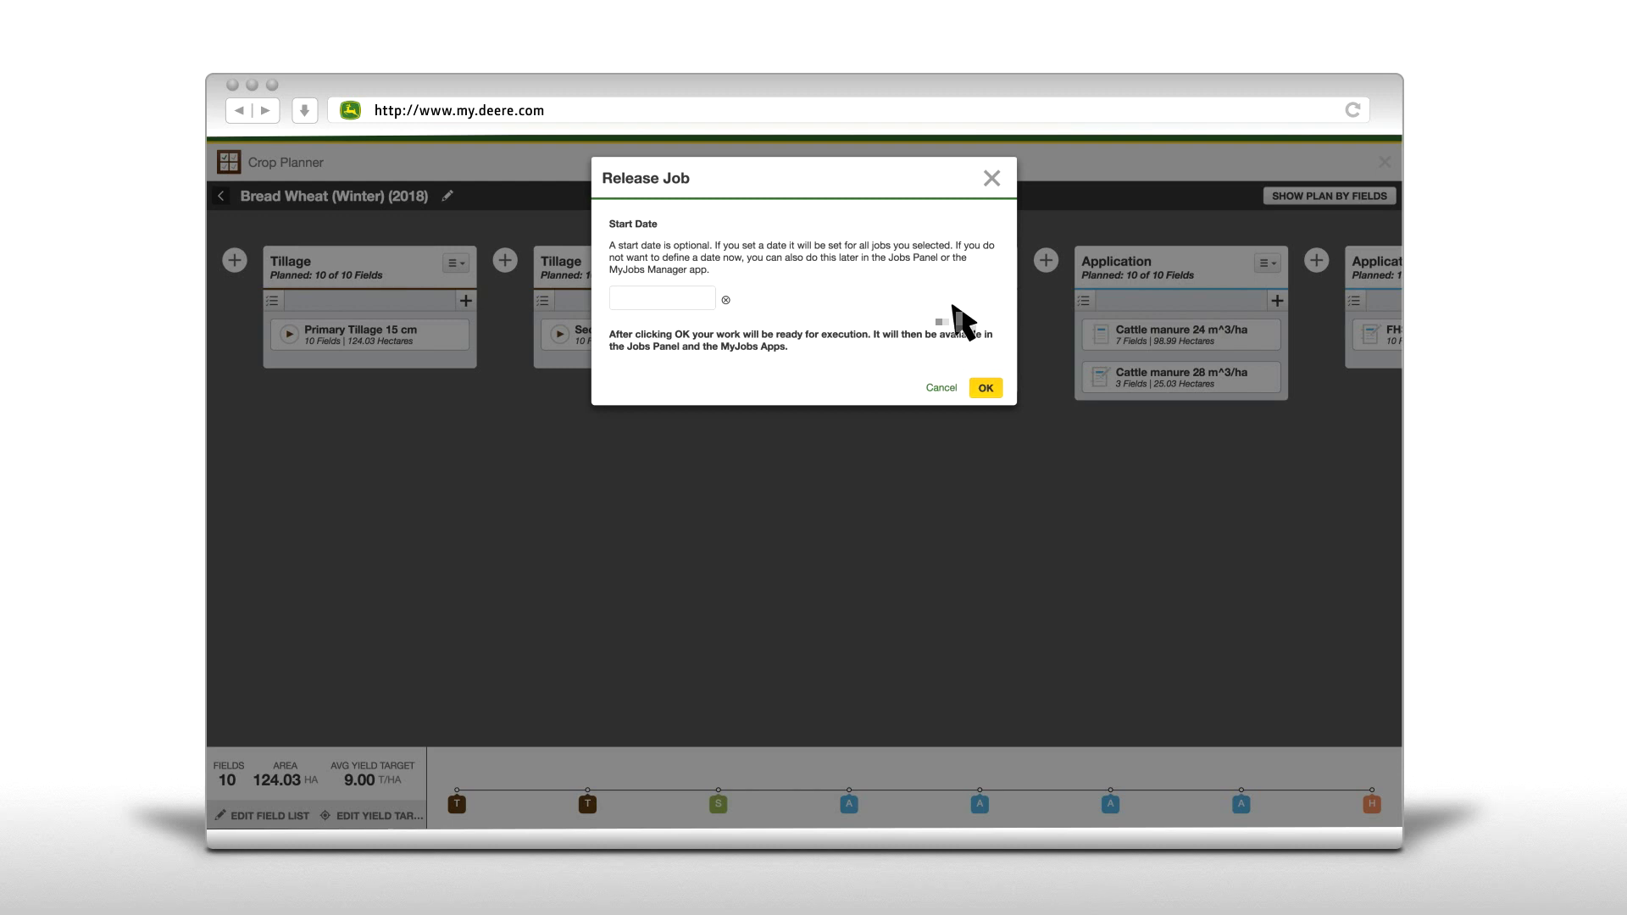
pyautogui.click(686, 294)
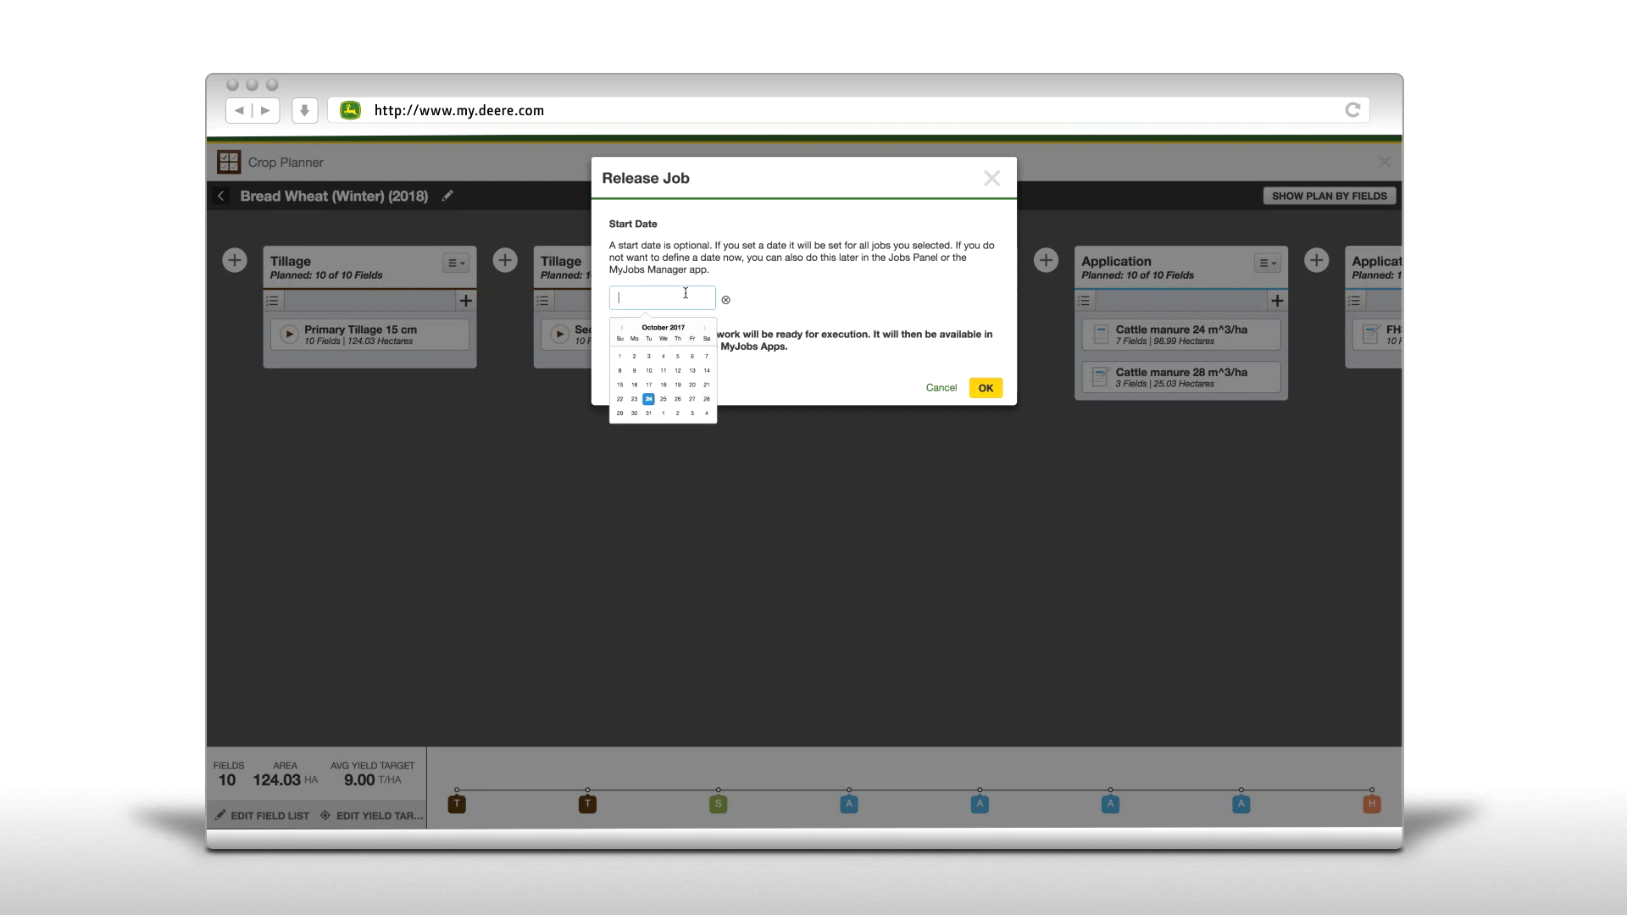
pyautogui.click(661, 396)
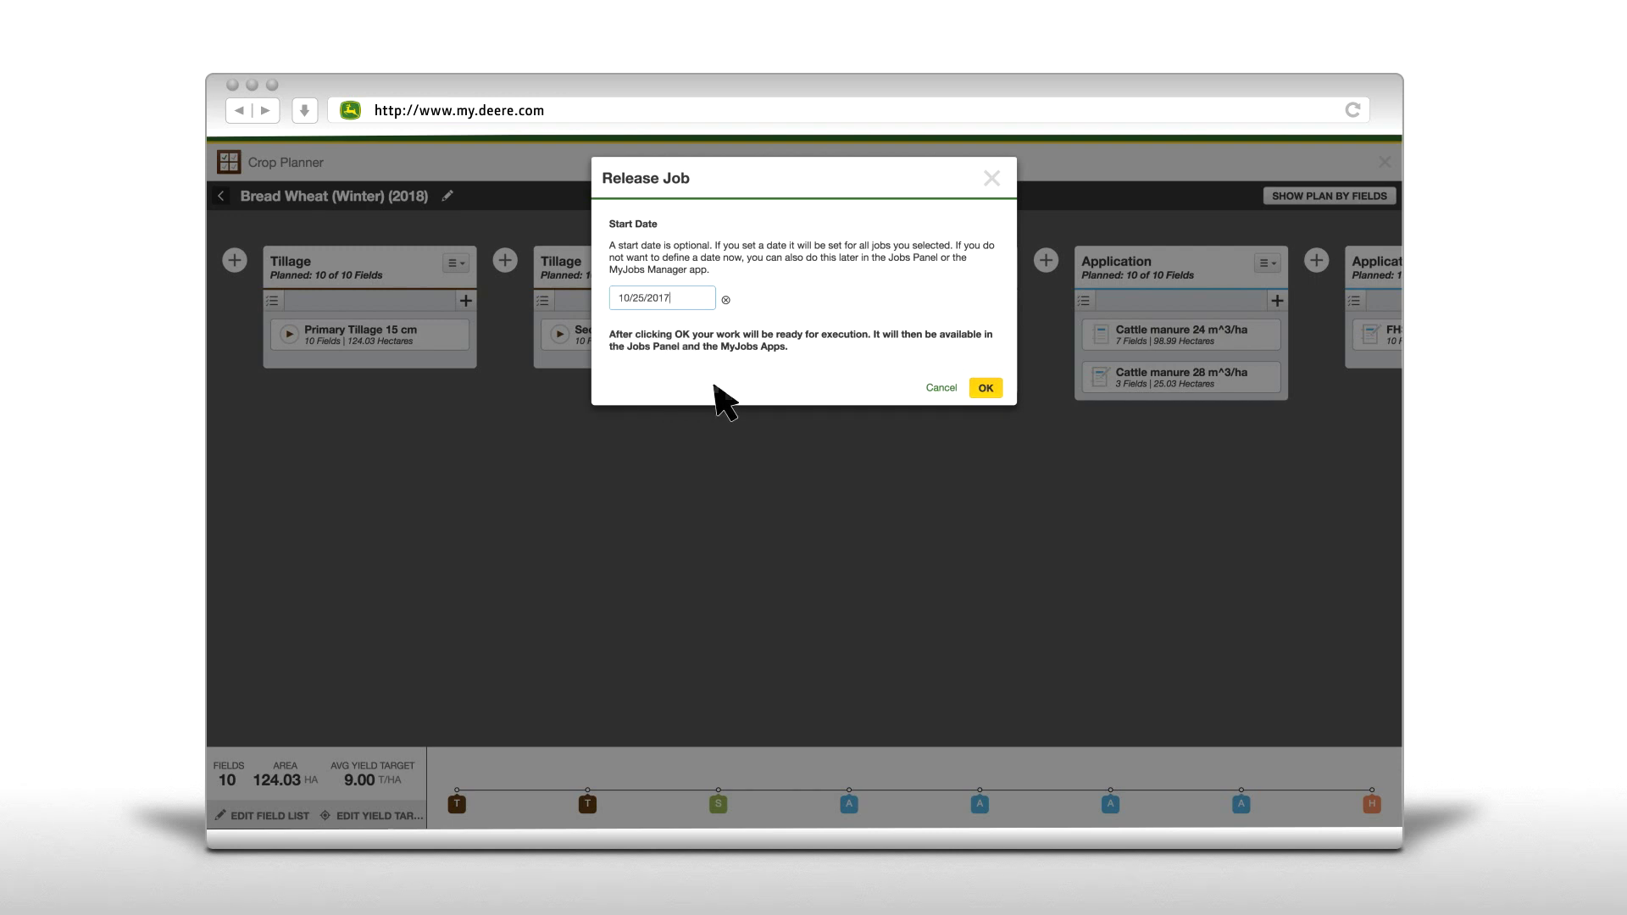
pyautogui.click(979, 388)
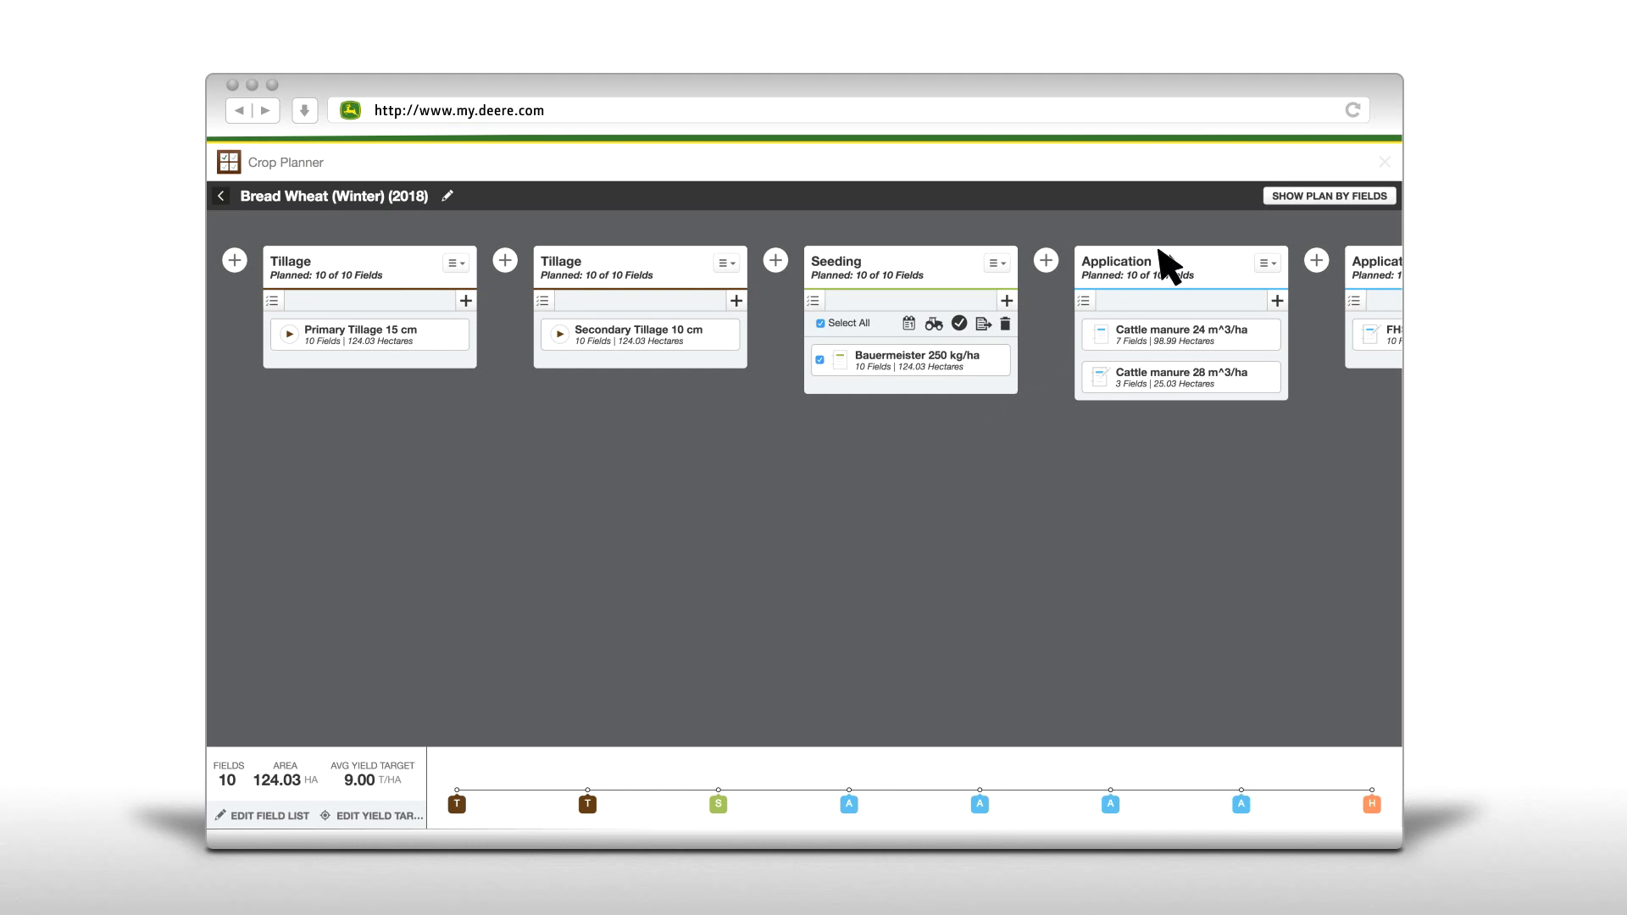
# Review the Bread Wheat (Winter) work plan by fields, and check the plan's field list without changing it
pyautogui.click(1289, 198)
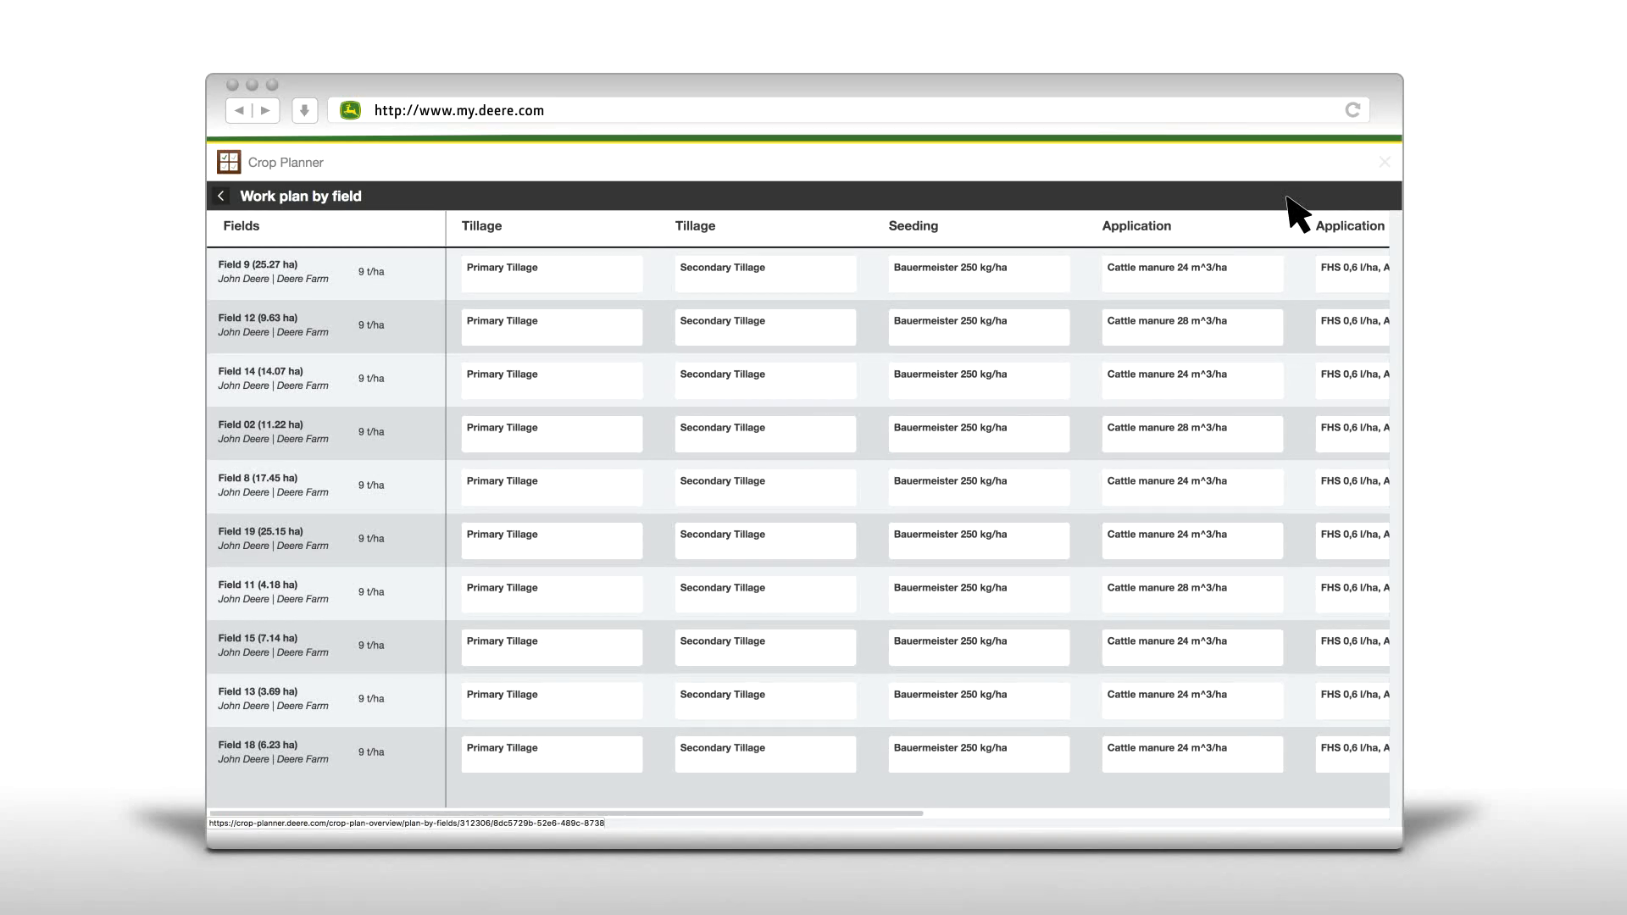
pyautogui.click(221, 198)
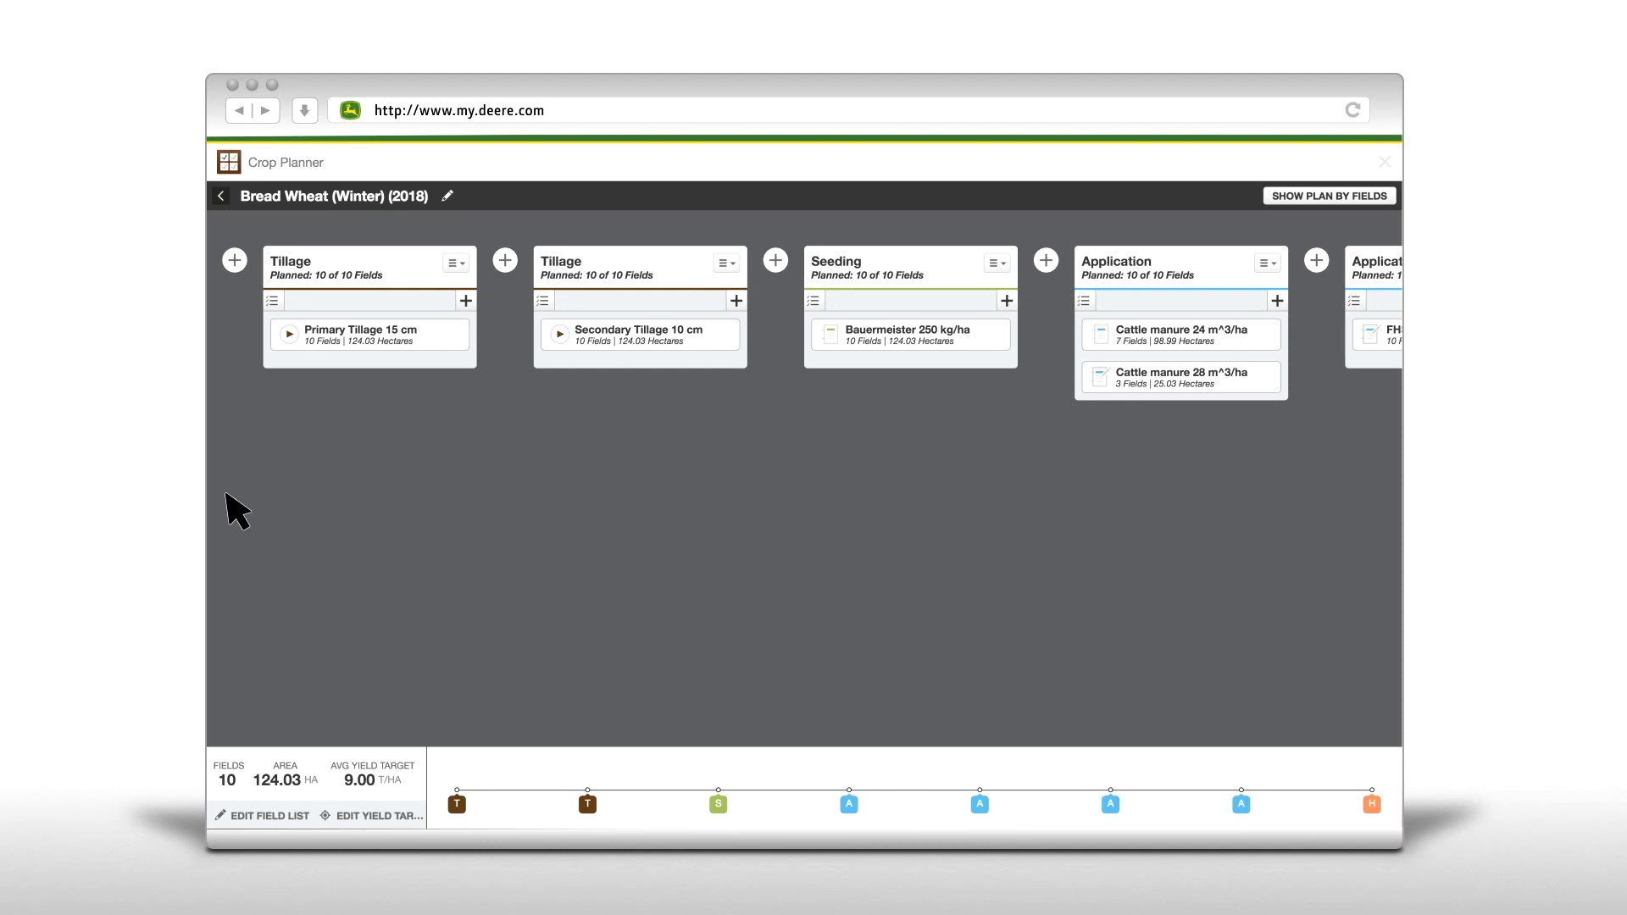
pyautogui.click(262, 818)
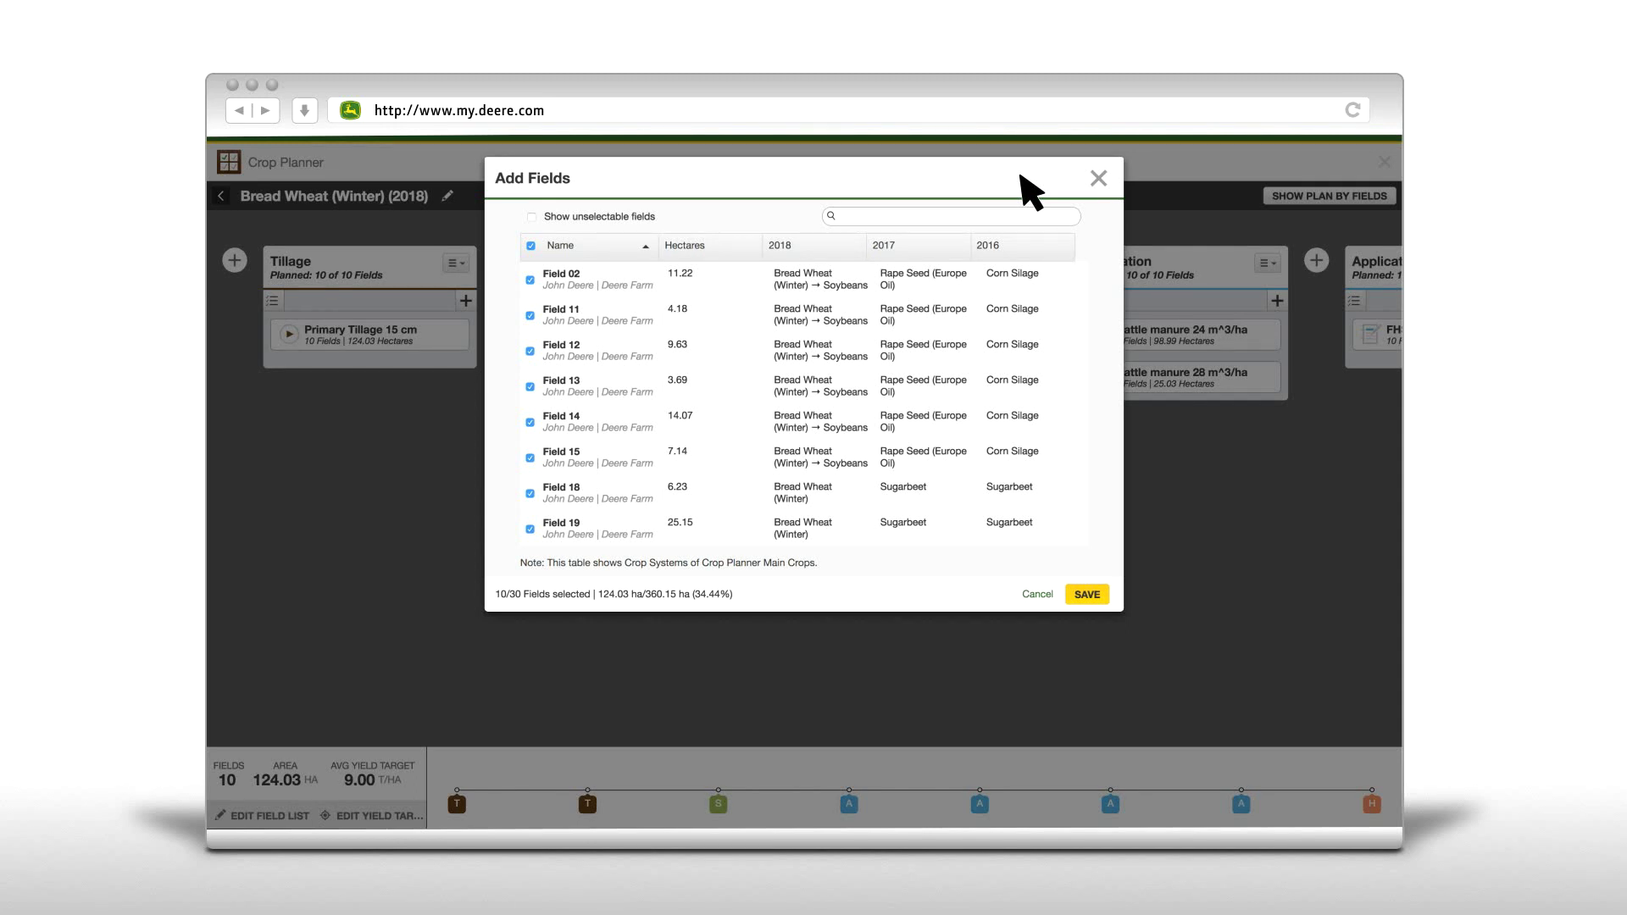
pyautogui.click(1101, 180)
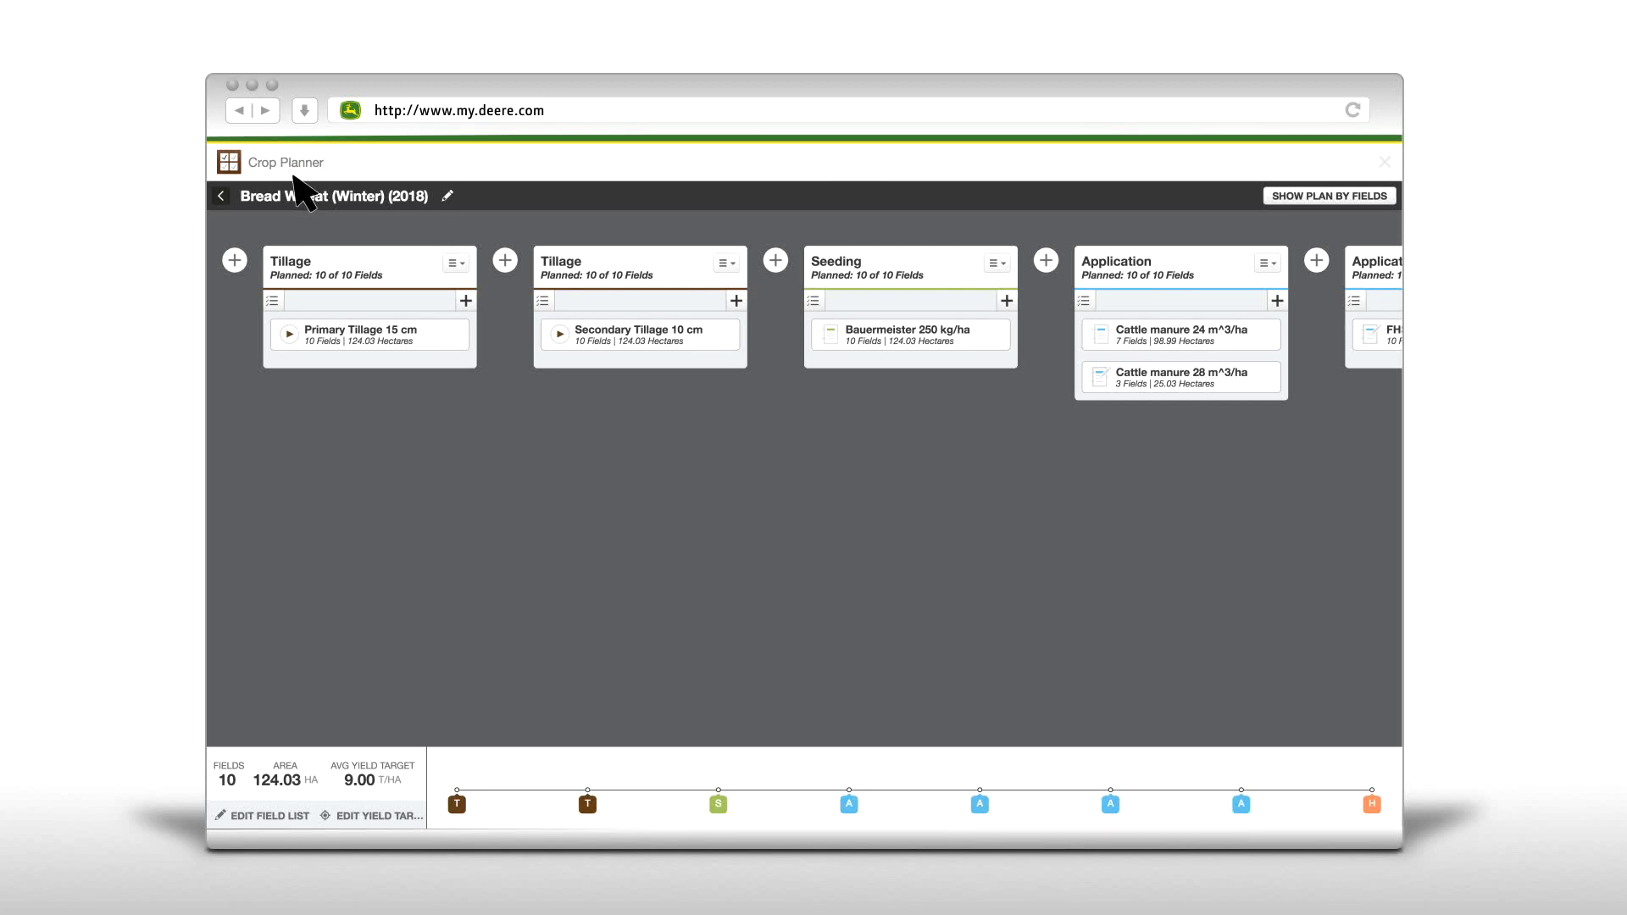
# Leave the Bread Wheat (Winter) plan and open the farm's map view
pyautogui.click(219, 197)
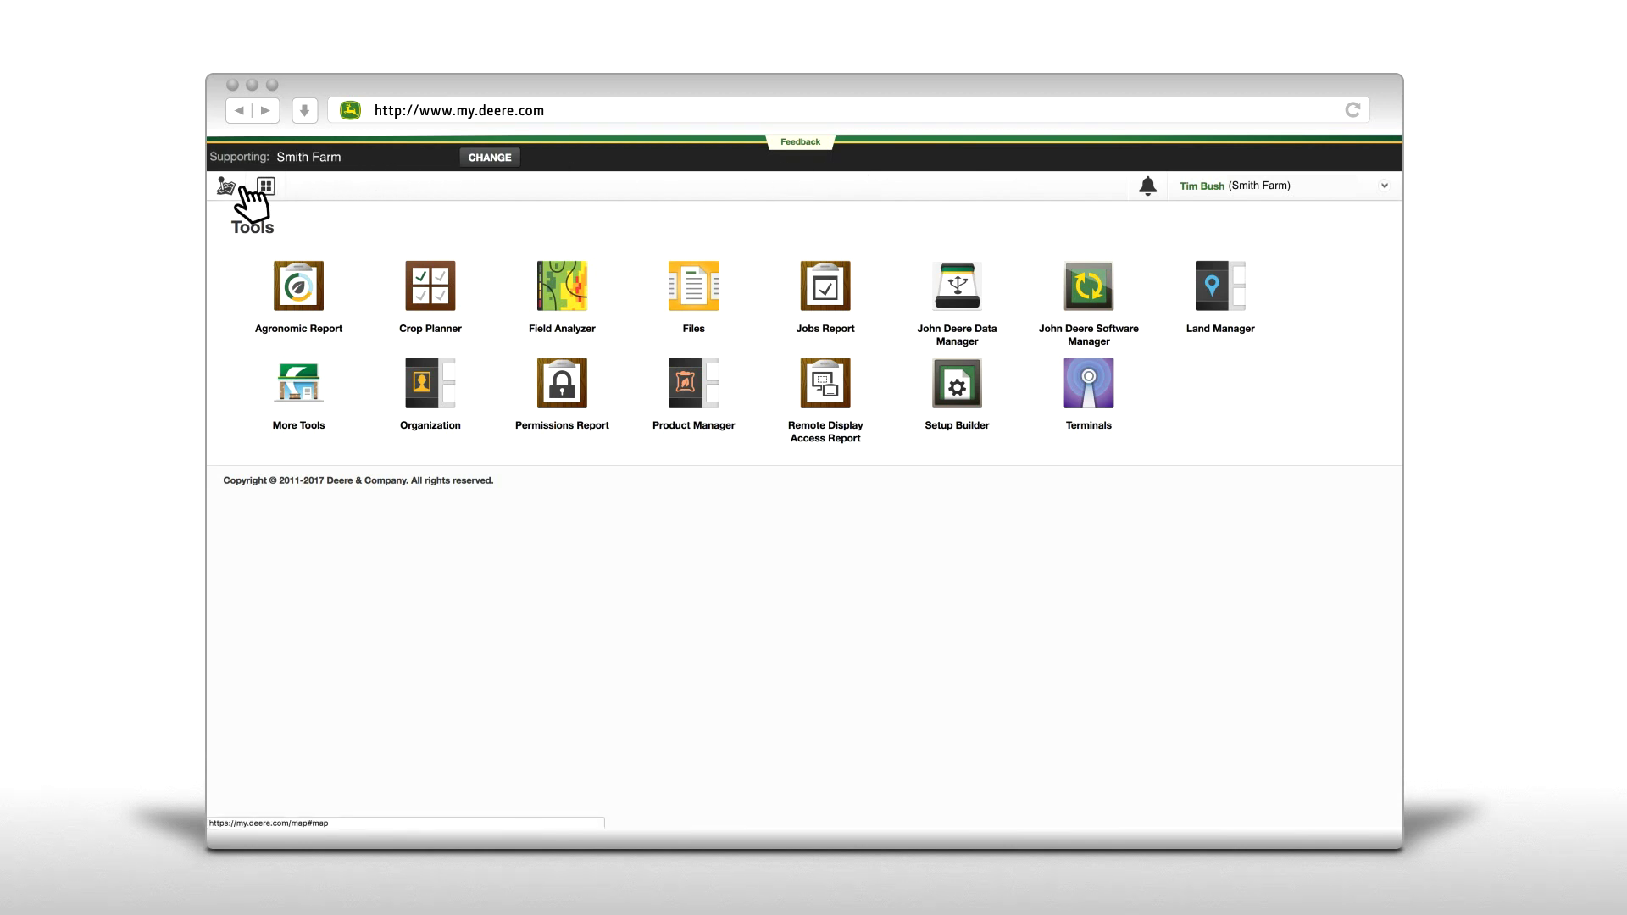
pyautogui.click(243, 189)
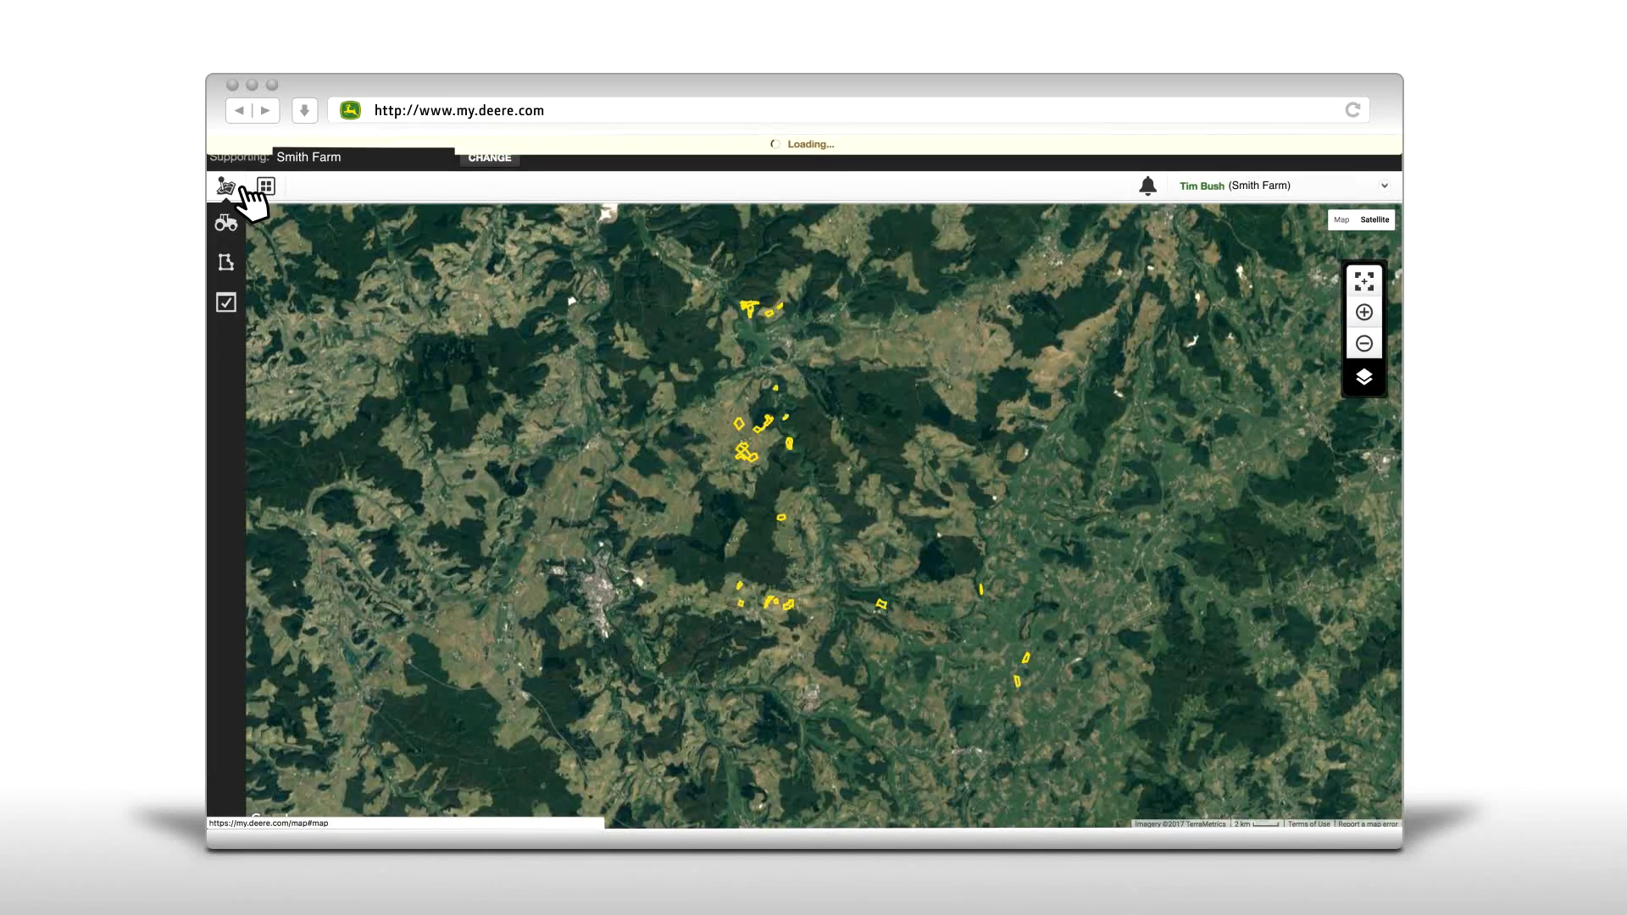